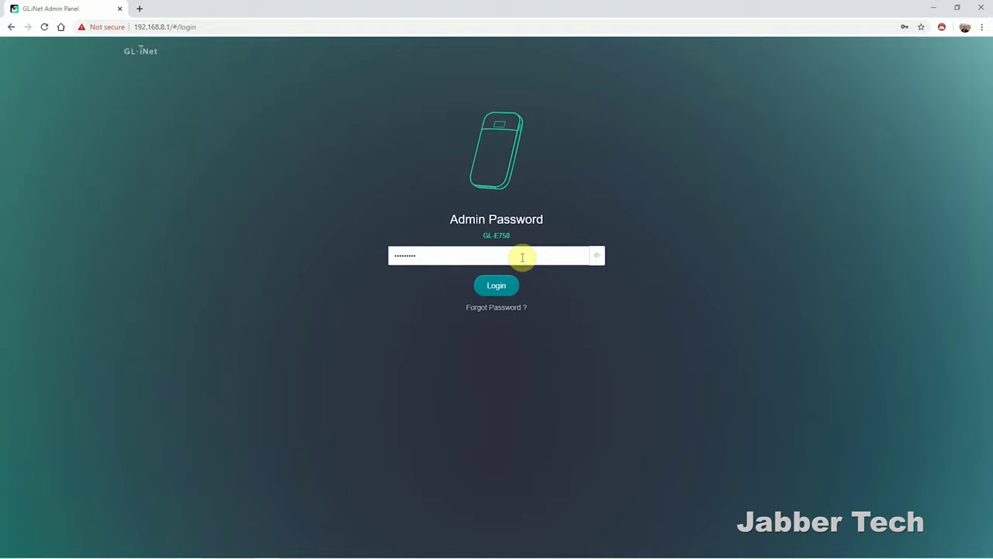
- Log in to the router admin panel, landing on the Internet page with T-Mobile 4G
left_click(500, 287)
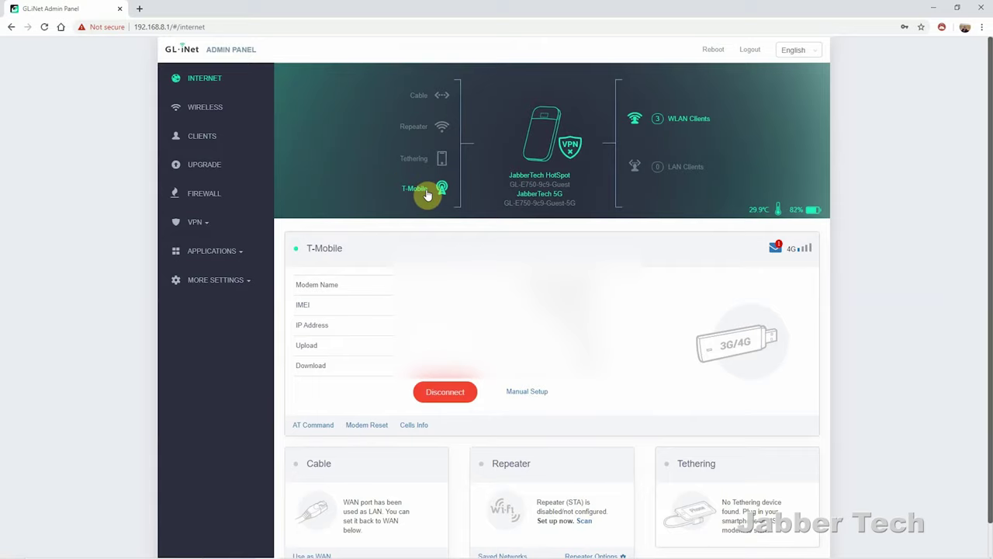
- Scroll through the Internet page to review the T-Mobile modem connection details
scroll(417, 203, "down", 1)
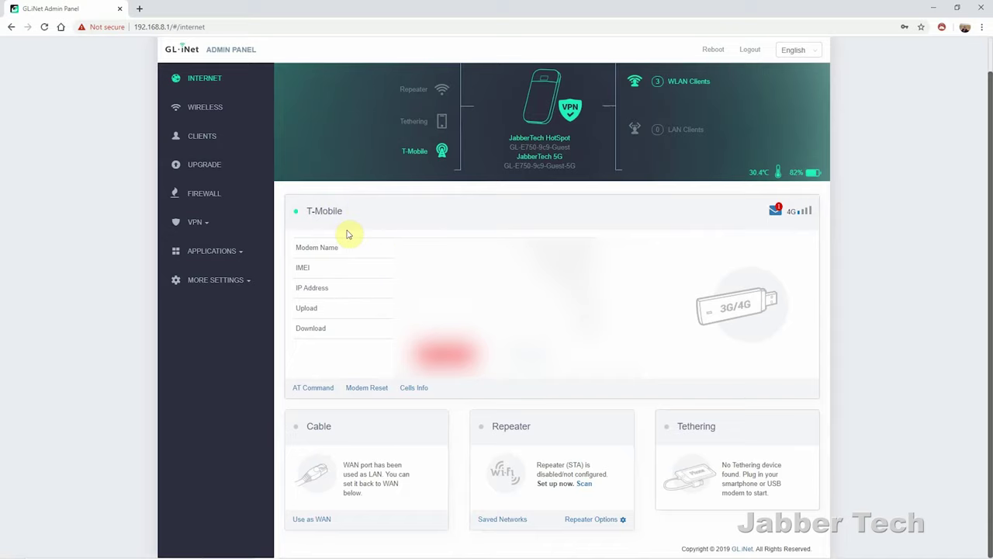
scroll(442, 197, "up", 1)
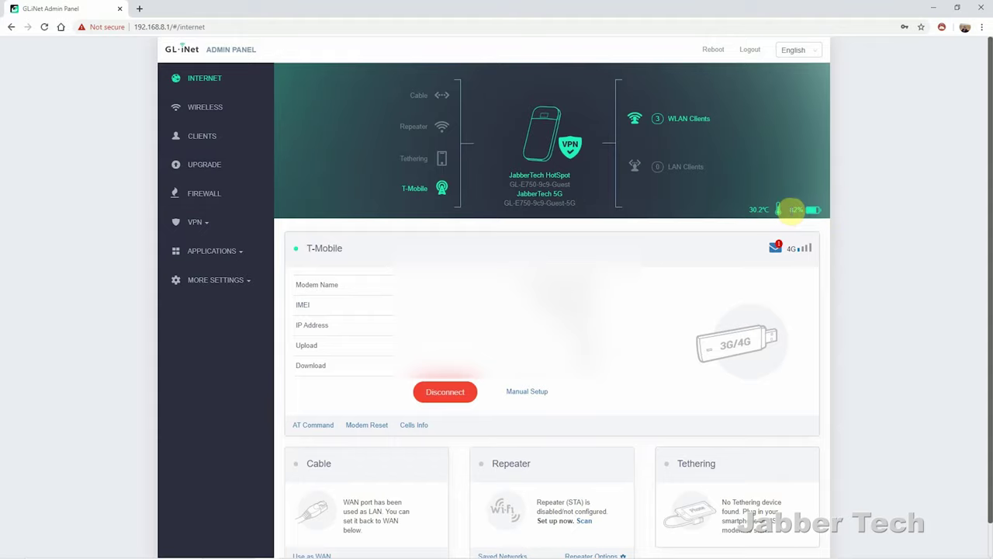
scroll(792, 210, "down", 1)
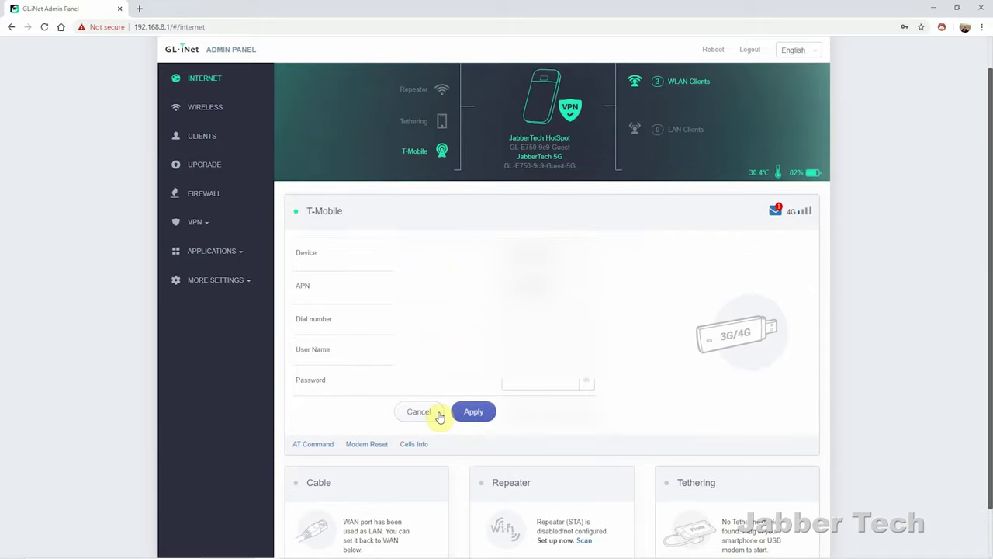
- Cancel the T-Mobile manual setup form without saving any changes
left_click(438, 413)
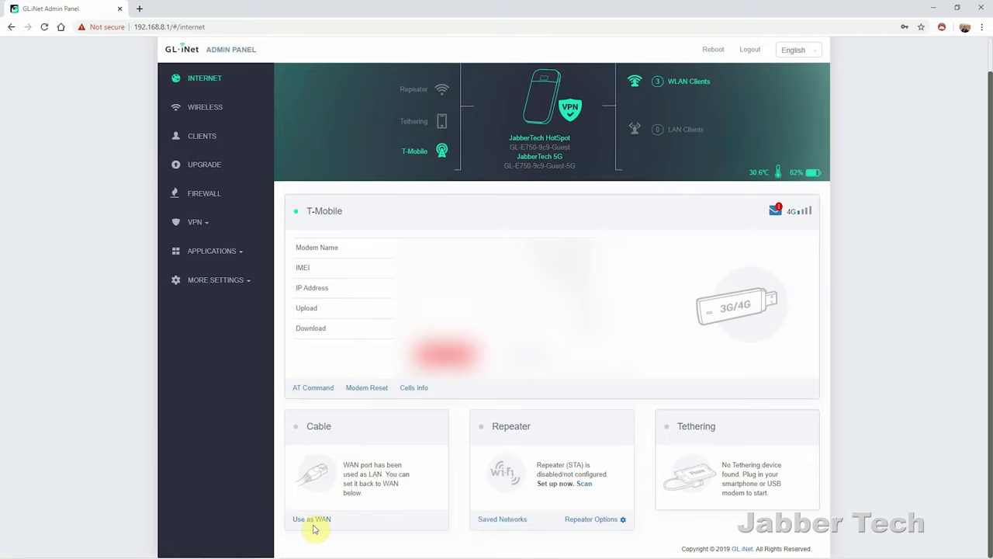
- Set the cable port back to WAN and join the Medina 5G Wi-Fi as a repeater
left_click(311, 521)
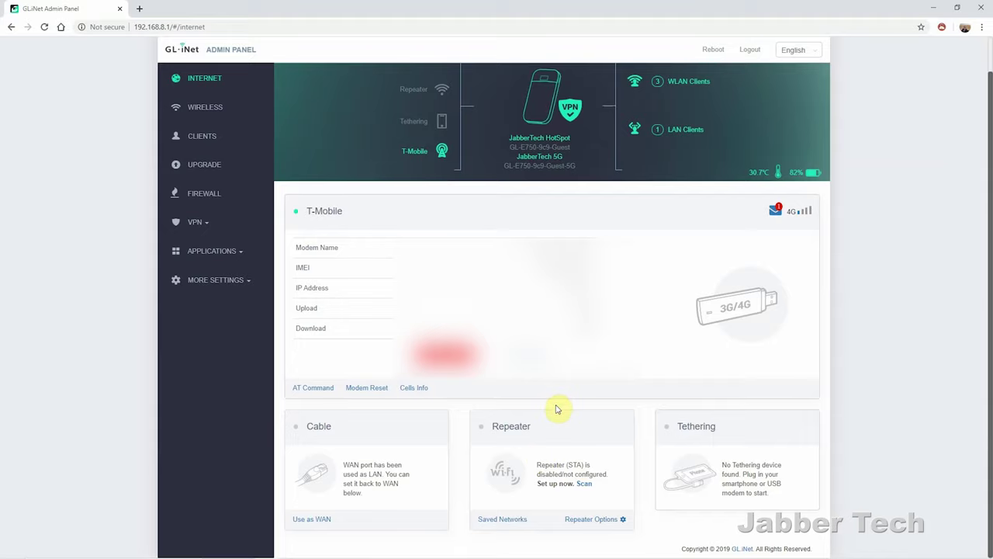
left_click(584, 484)
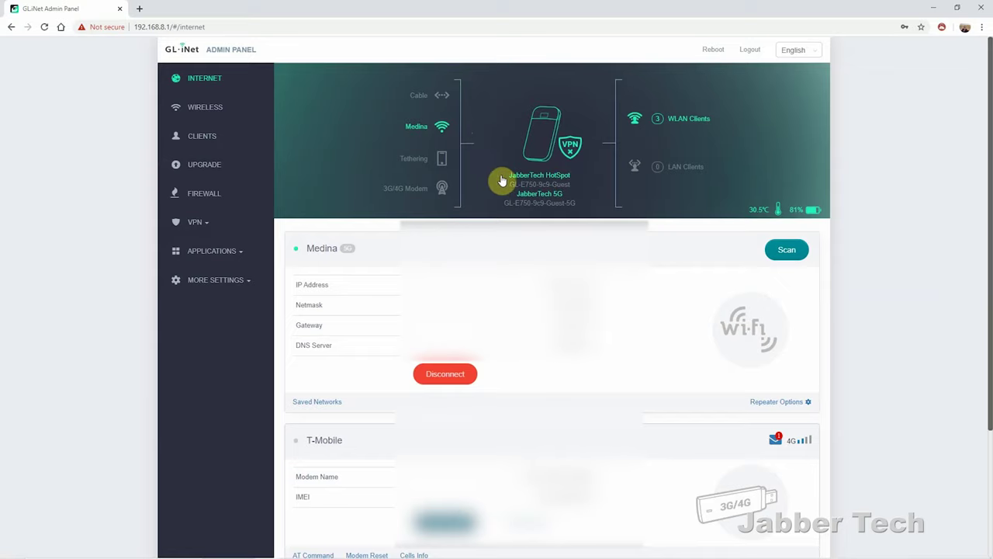
scroll(544, 225, "down", 2)
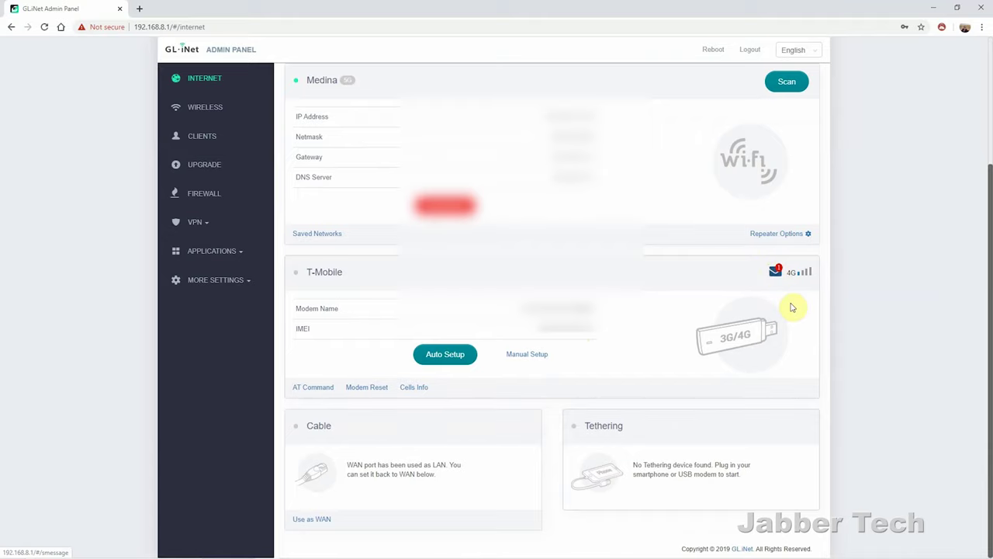
scroll(215, 118, "up", 2)
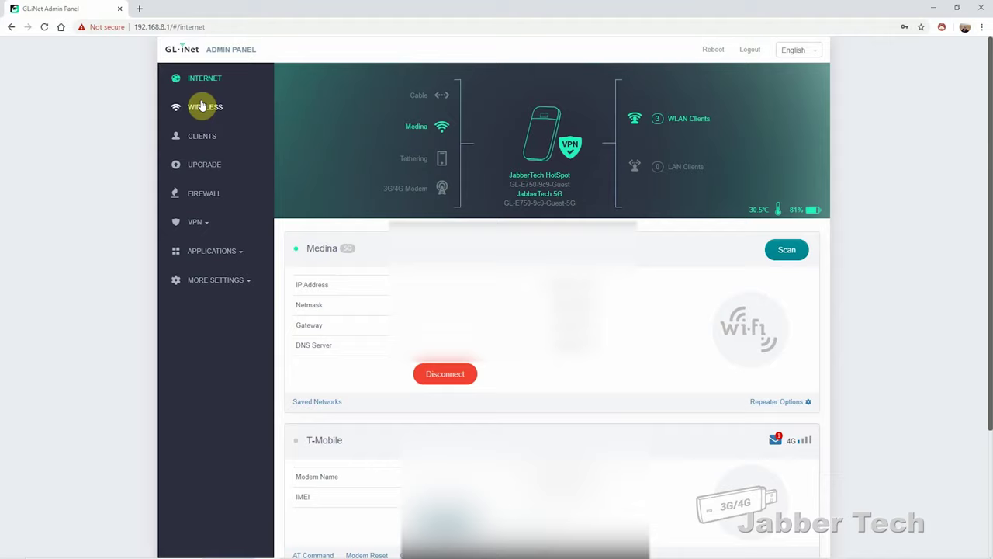
- Review the 2.4G Wi-Fi settings, keeping speed at 300M and TX Power at High
left_click(205, 109)
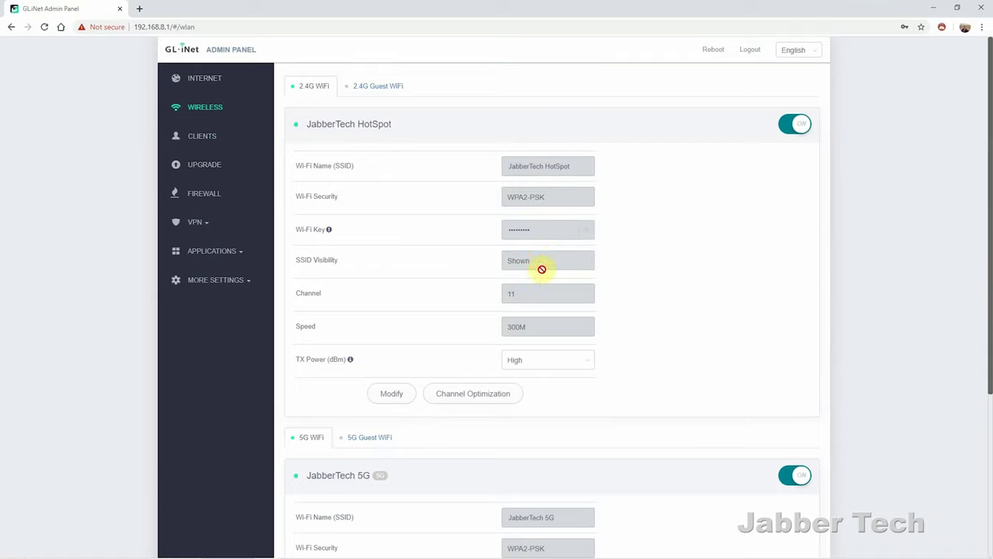
left_click(392, 394)
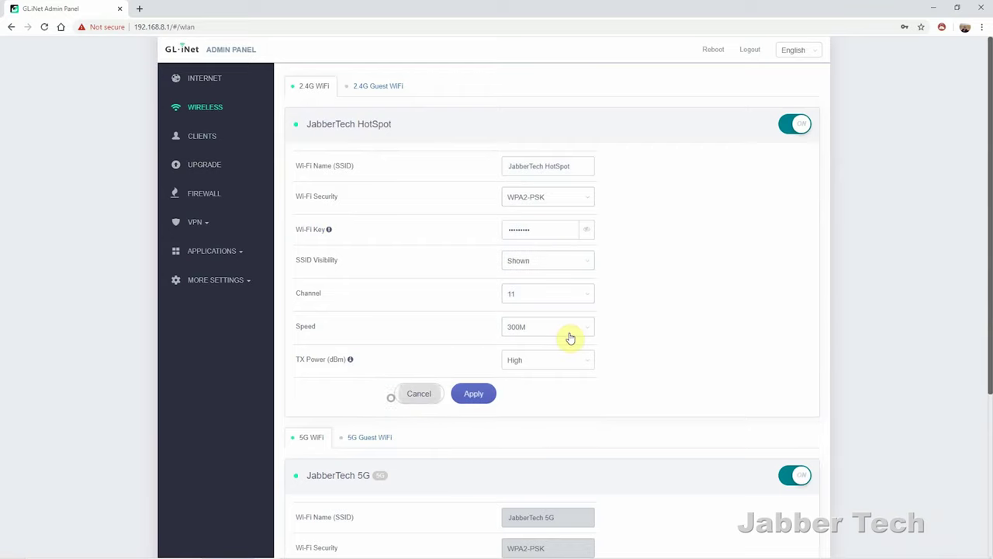
left_click(567, 335)
left_click(567, 344)
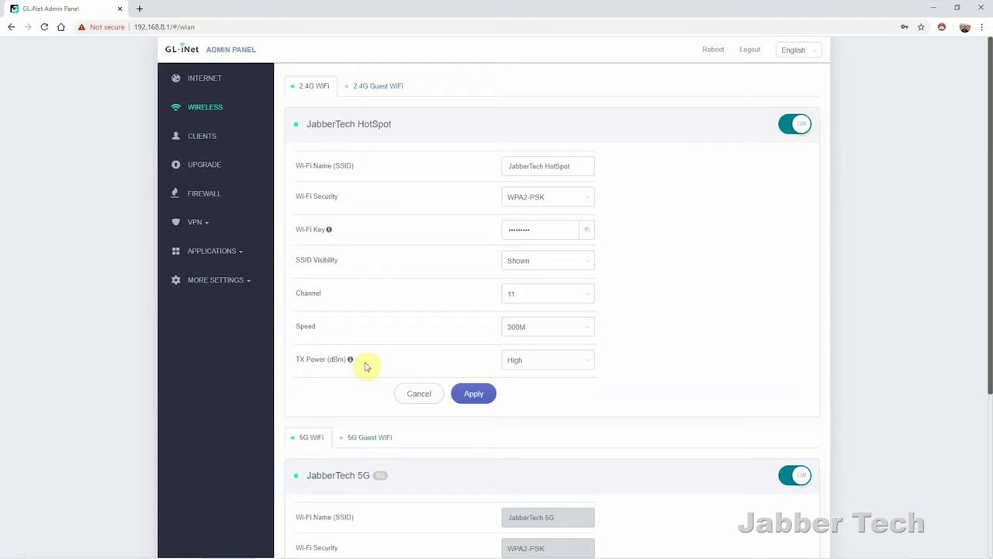
mouse_move(351, 361)
left_click(541, 361)
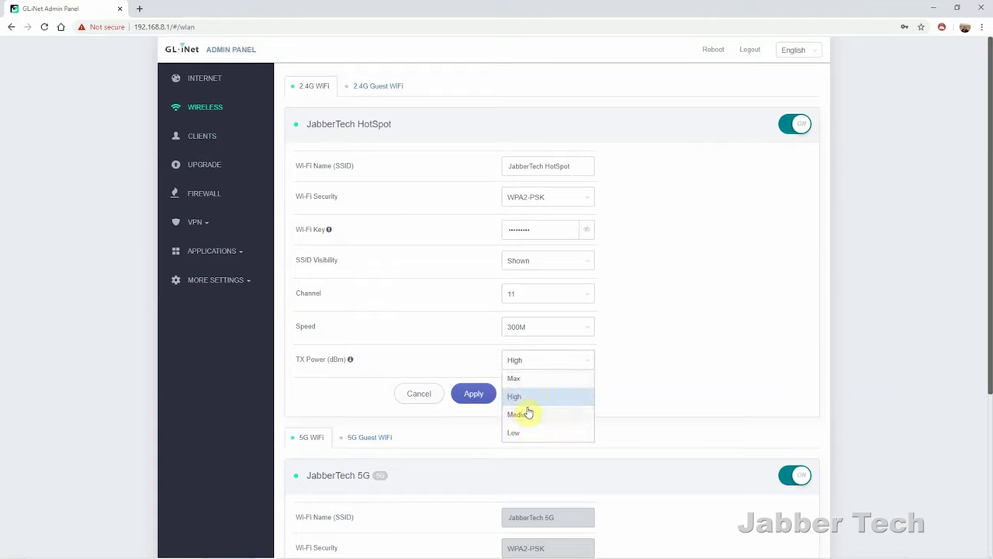
left_click(687, 399)
scroll(603, 337, "down", 3)
scroll(603, 339, "up", 2)
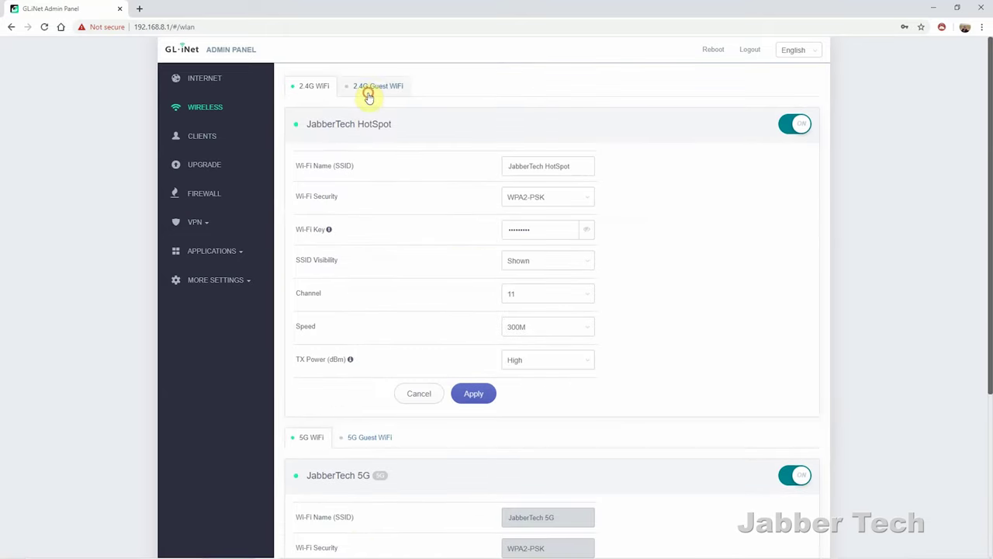
- Check the 2.4G guest Wi-Fi settings, then bring up the connected clients list
left_click(365, 87)
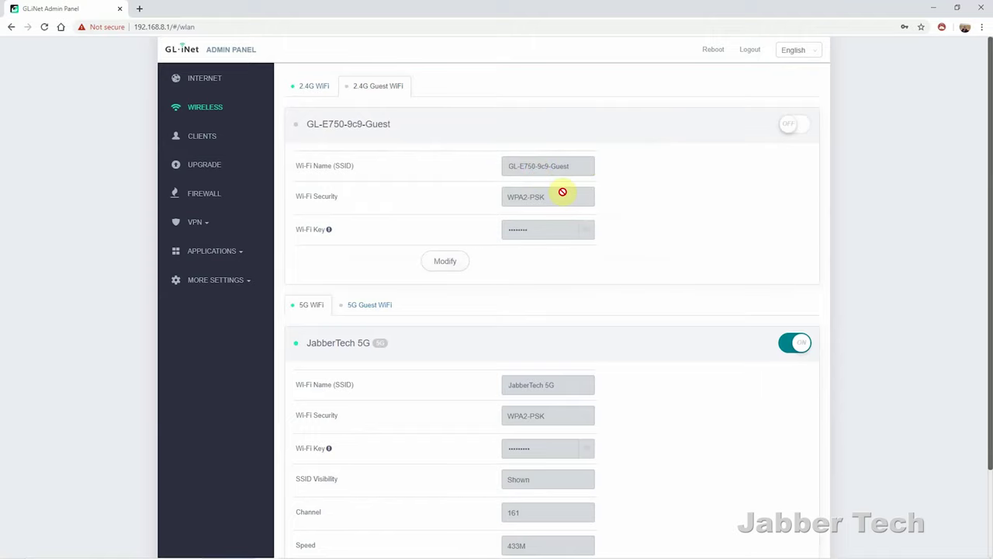
scroll(507, 328, "down", 1)
scroll(516, 319, "up", 1)
mouse_move(303, 223)
left_click(208, 140)
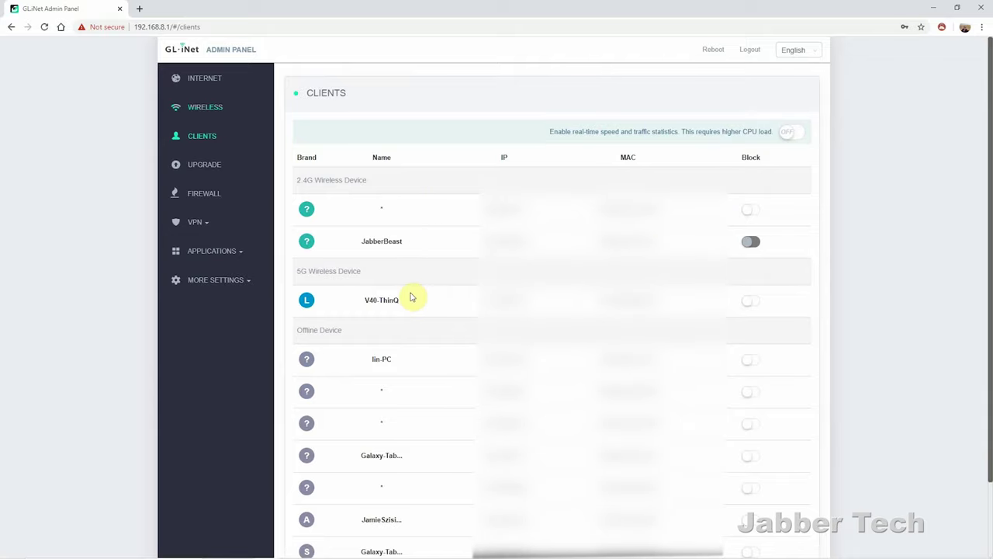
- Turn on real-time client speed and traffic statistics, then open QoS limits for JabberBeast
scroll(421, 309, "down", 1)
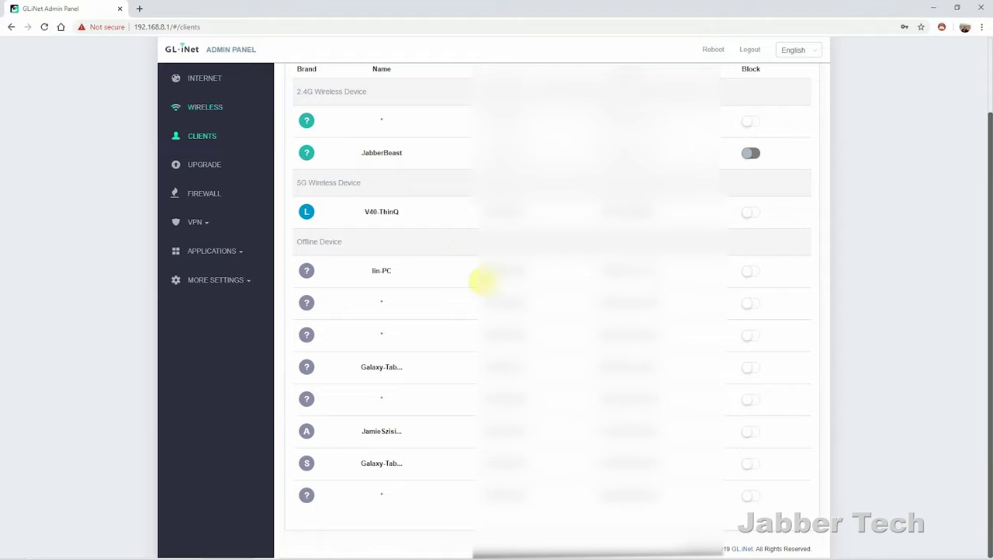
scroll(456, 308, "up", 1)
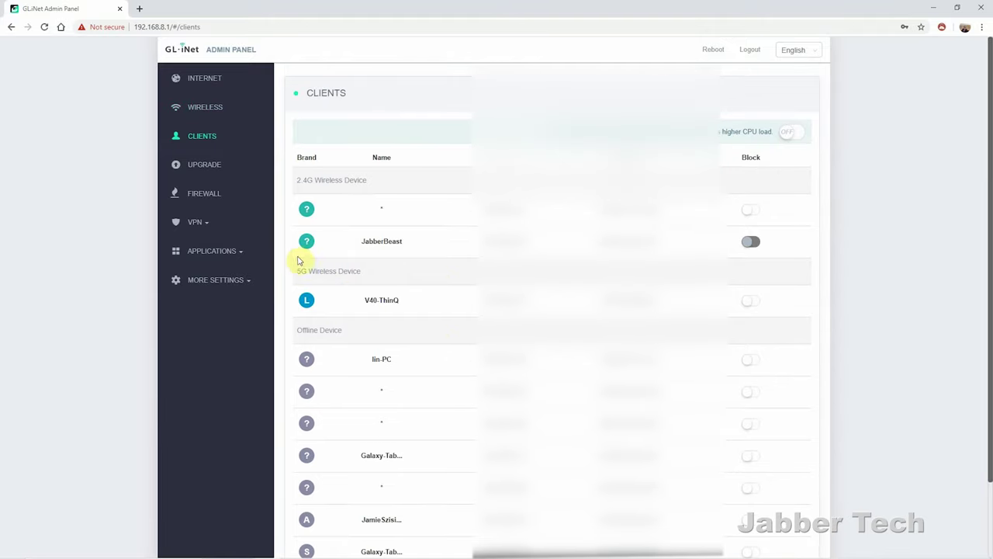
left_click_drag(296, 271, 329, 271)
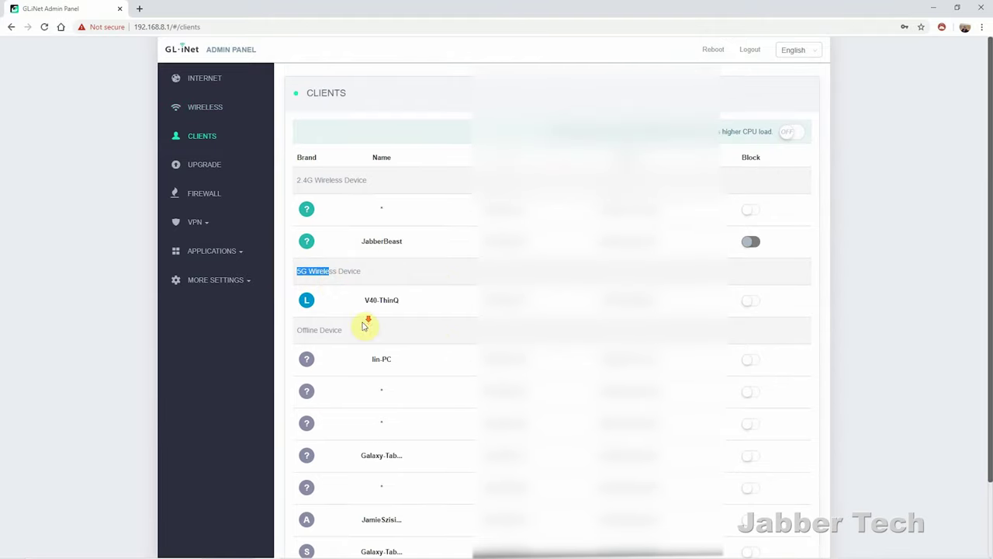
scroll(365, 326, "down", 1)
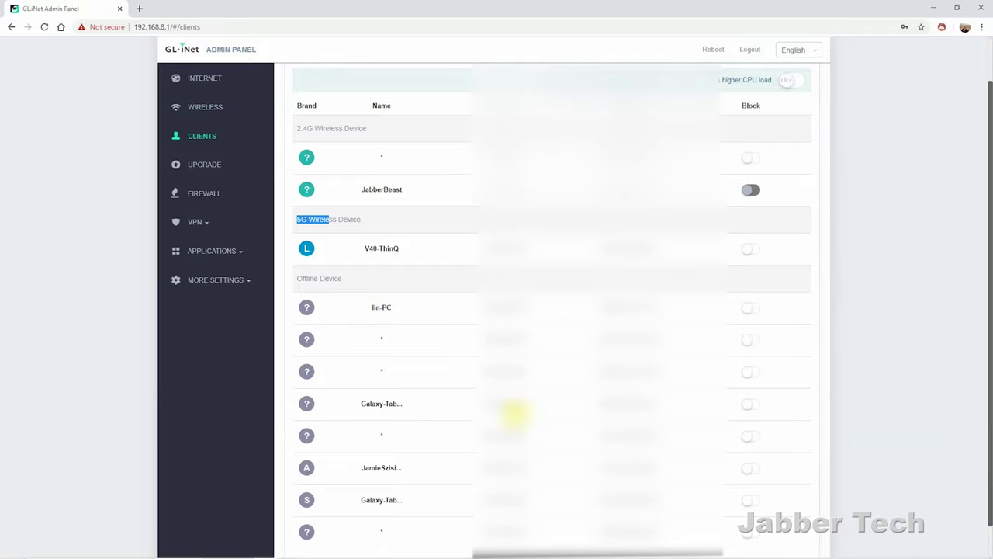
scroll(750, 415, "up", 1)
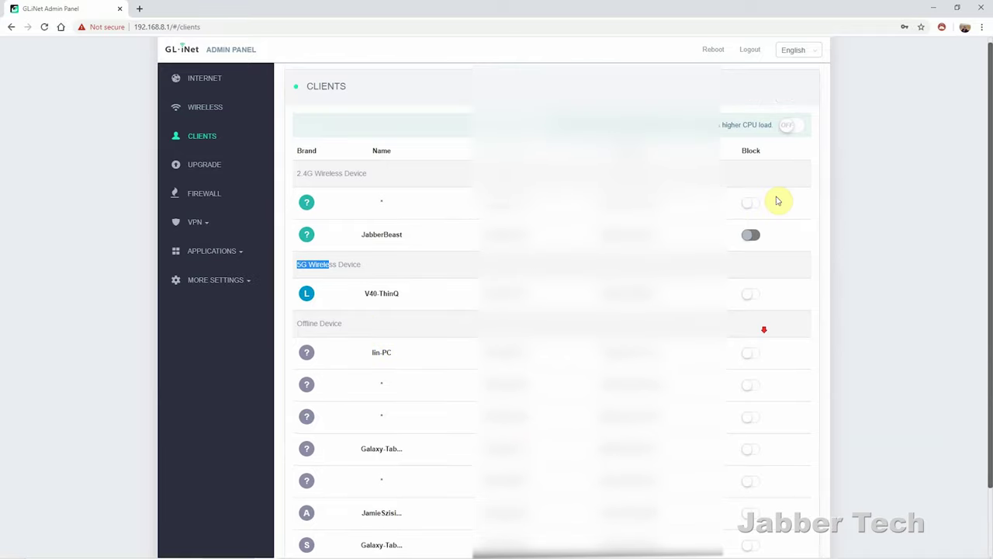
scroll(778, 201, "down", 1)
left_click(791, 80)
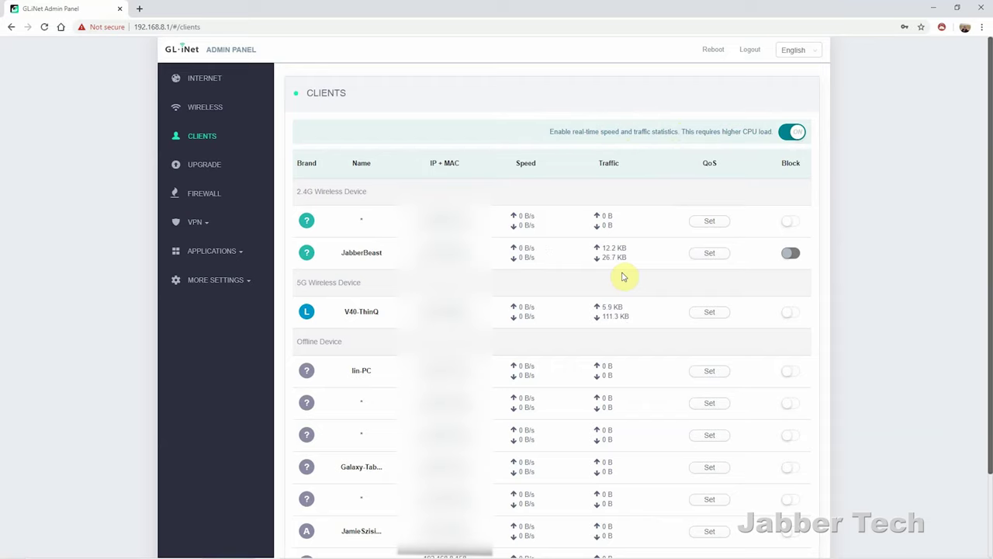
left_click(711, 256)
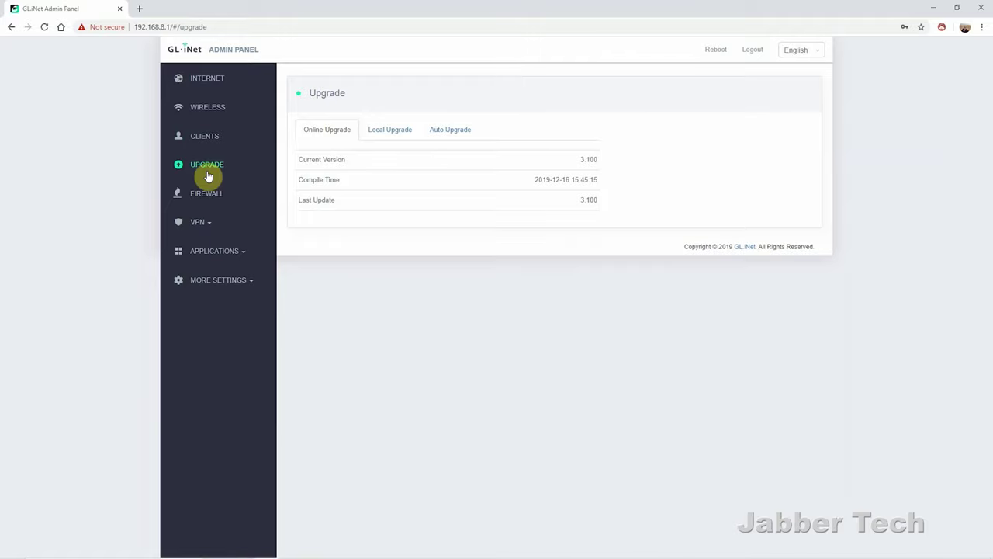
- Switch on automatic firmware upgrades and view the local firmware upload option
left_click(440, 138)
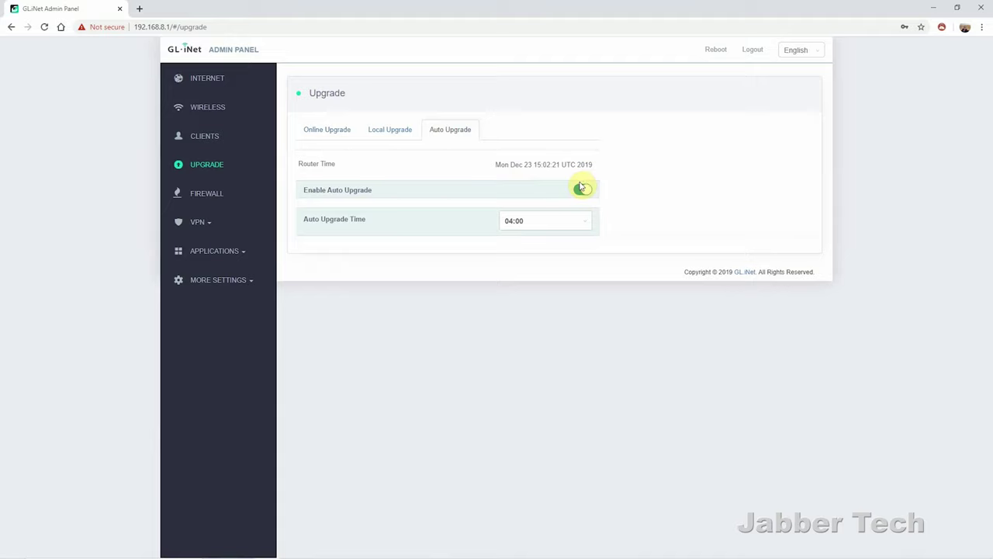
left_click(581, 188)
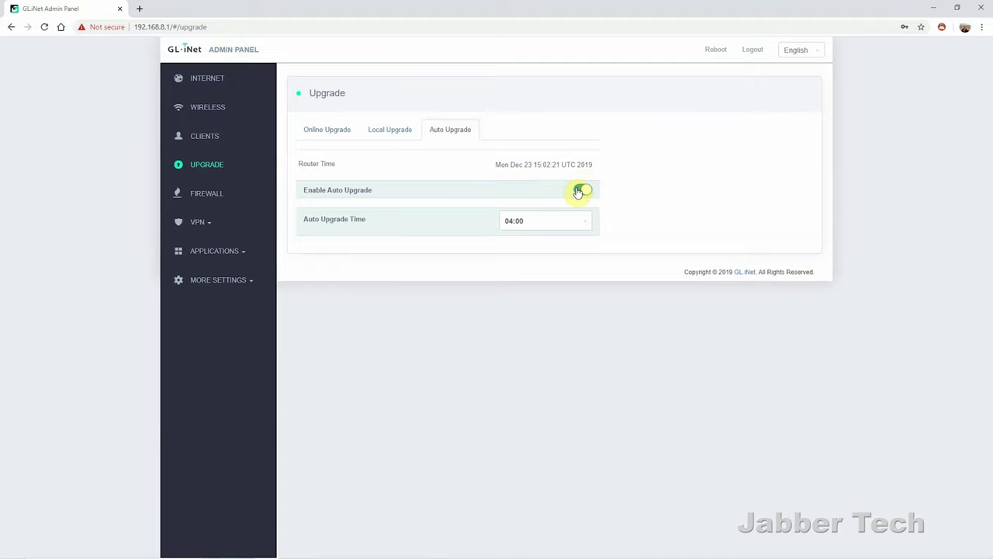
left_click(388, 133)
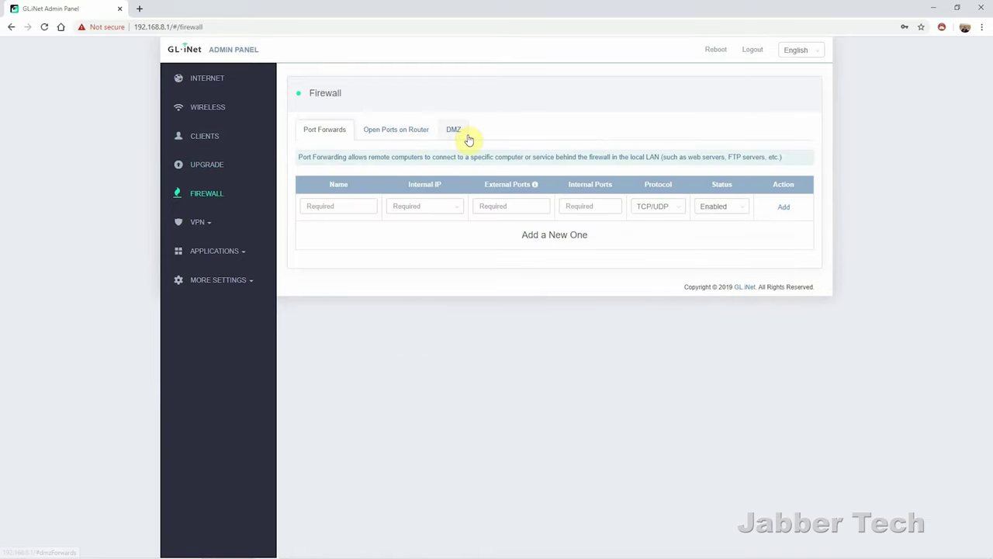
- Browse the firewall's DMZ and port forwarding pages, moving back and forth with the Upgrade page
left_click(466, 136)
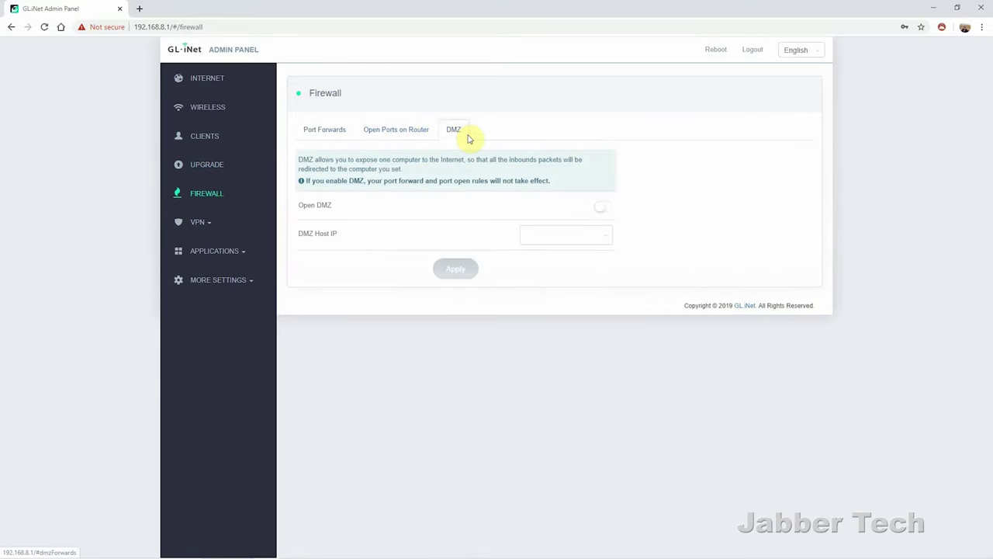
left_click(325, 131)
left_click(233, 167)
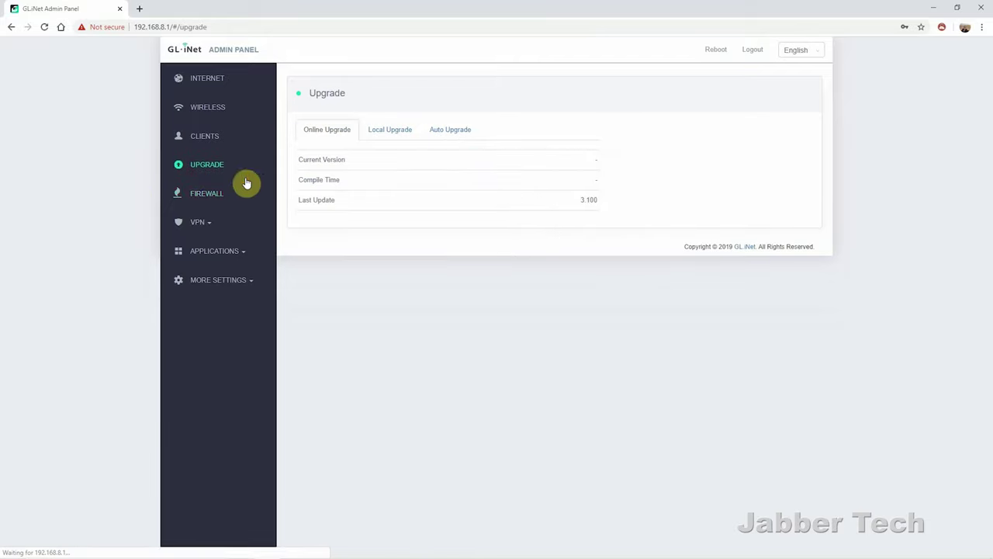
left_click(233, 190)
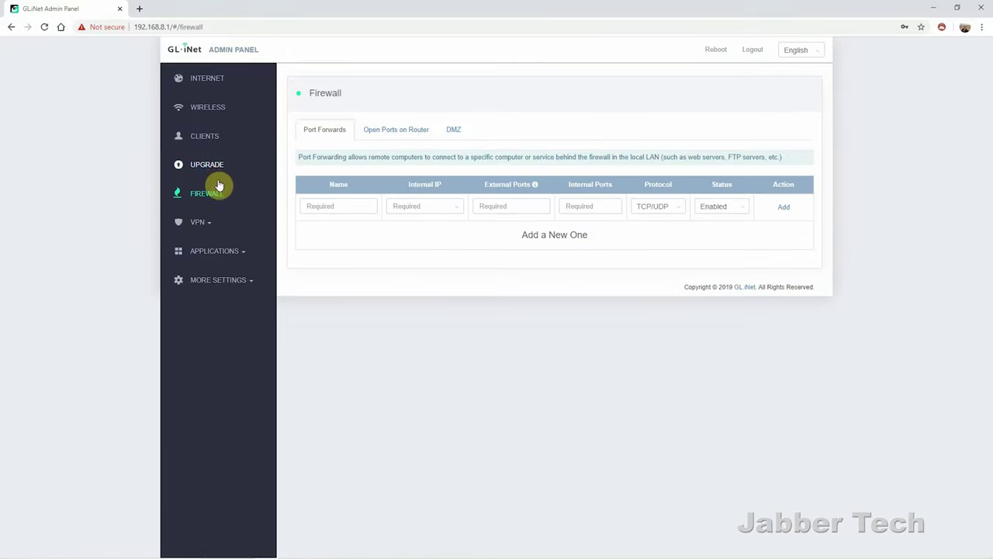
left_click(217, 177)
left_click(168, 194)
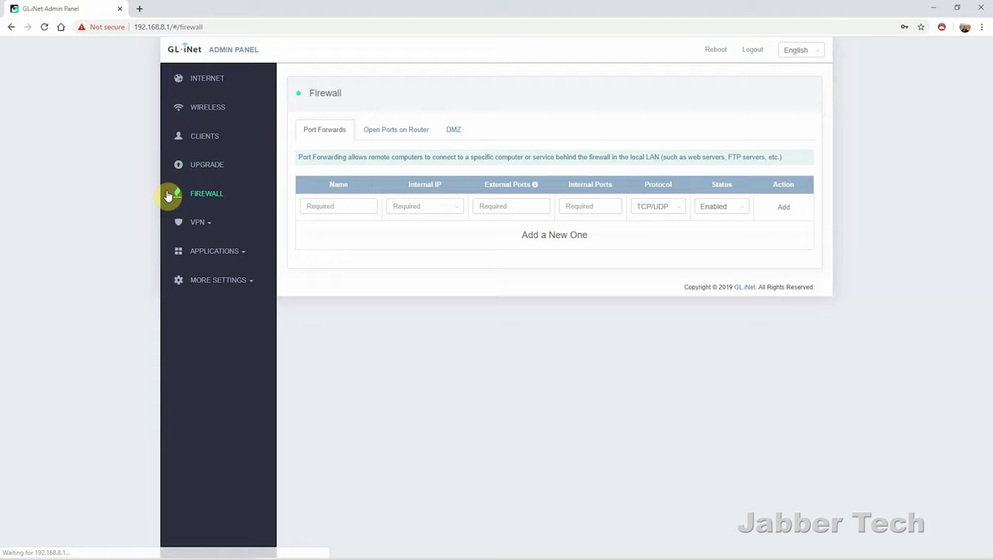
- Review Open Ports and DMZ host choices without changes, then view the OpenVPN Client page
left_click(411, 130)
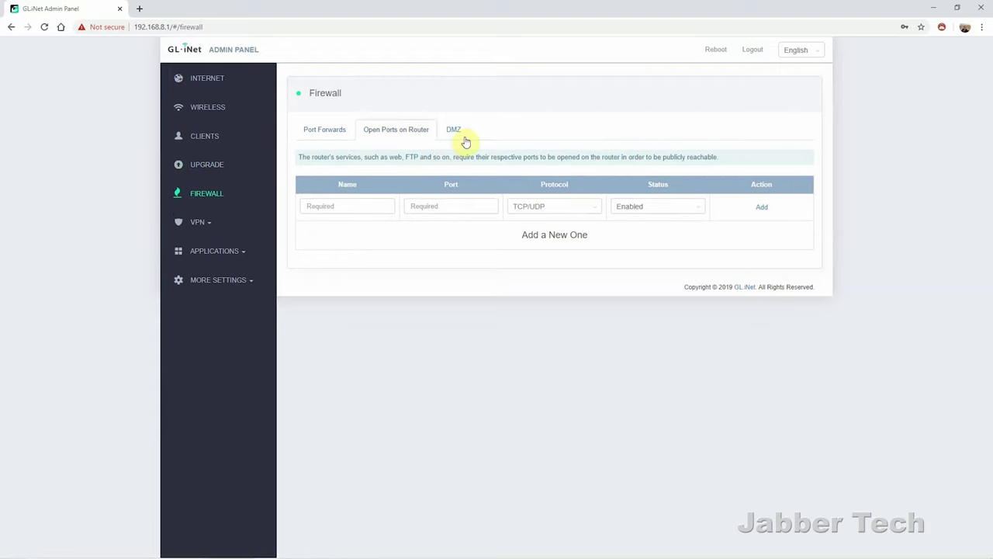
left_click(454, 130)
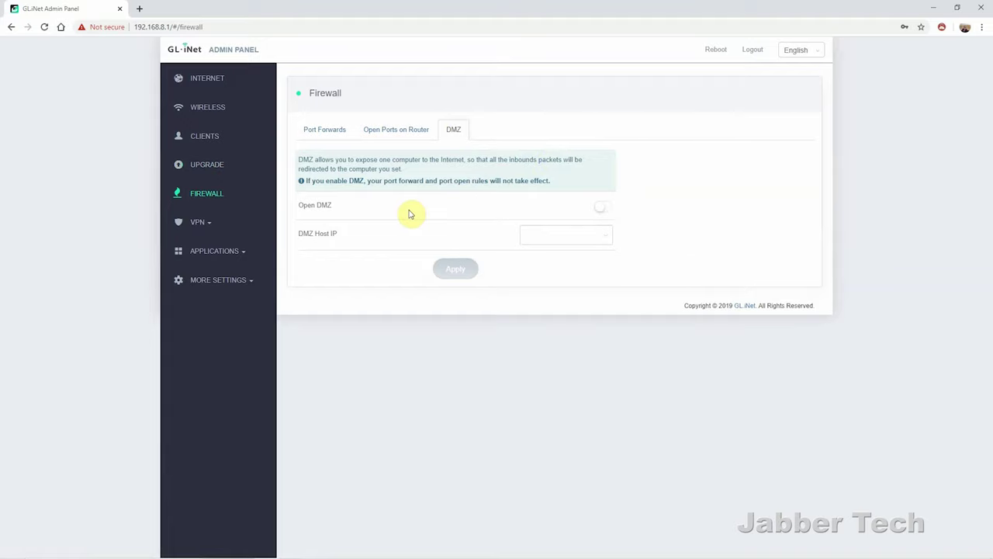
left_click(572, 235)
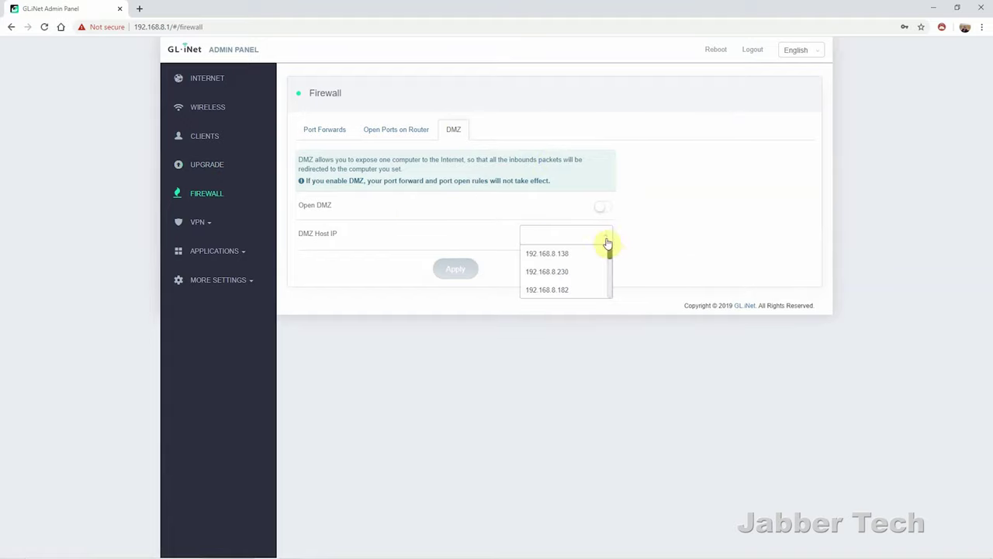
left_click(648, 275)
left_click(198, 222)
left_click(203, 246)
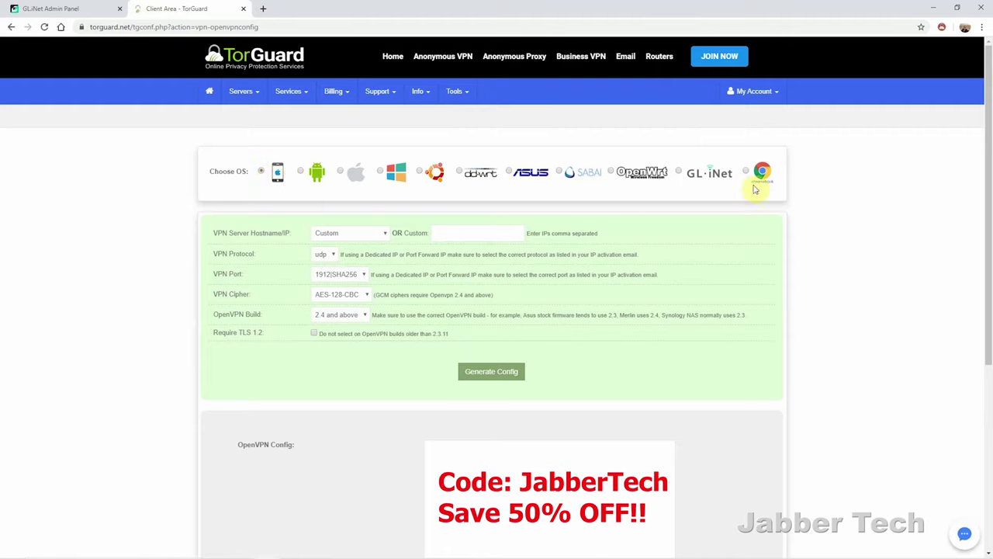
- Select GL.iNet as platform and try the USA - New York, then Canada - Vancouver servers
left_click(679, 172)
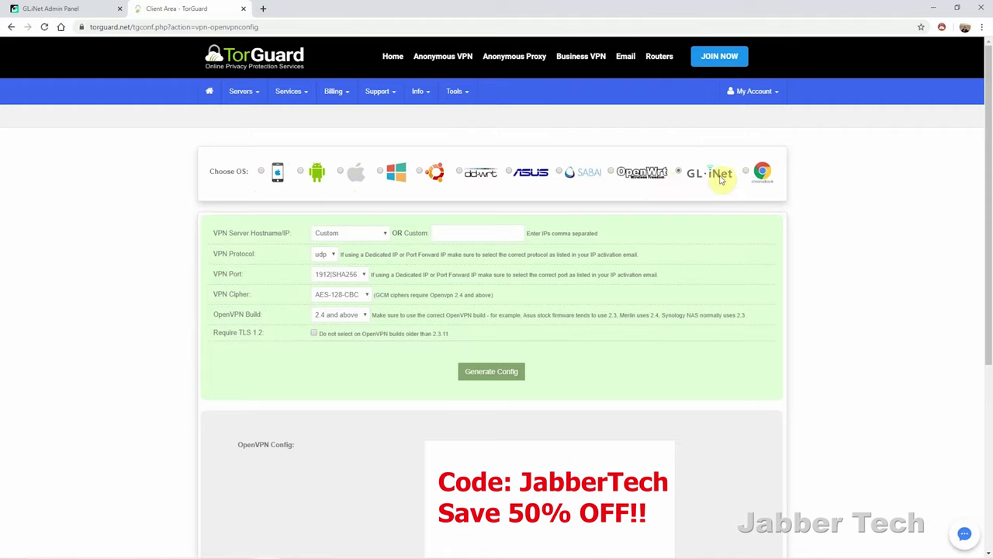
left_click(369, 232)
scroll(367, 261, "down", 10)
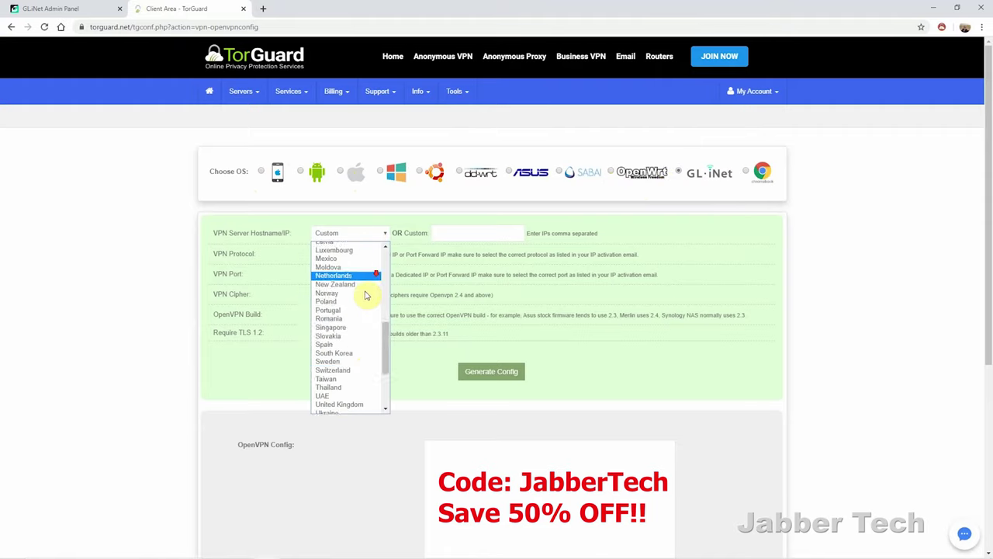
left_click(359, 289)
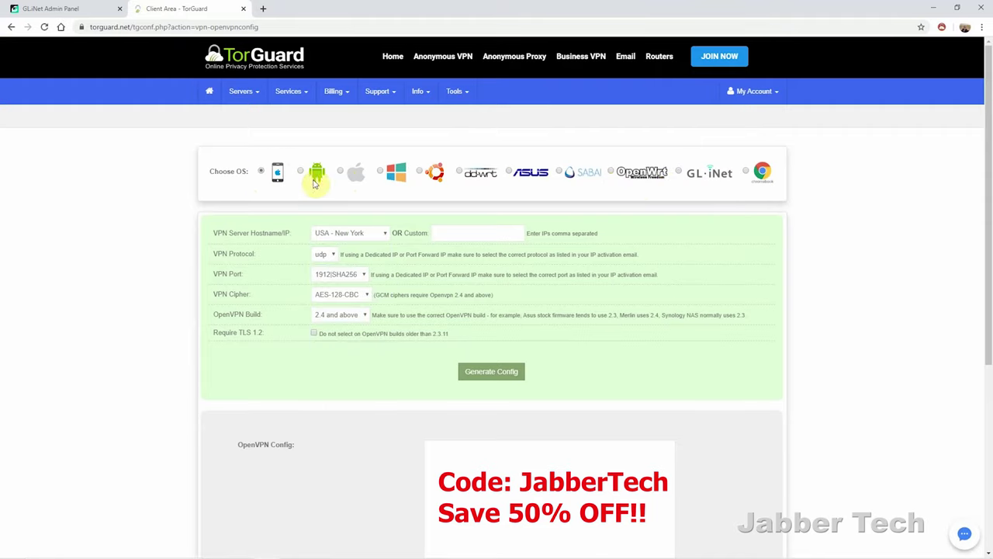
left_click(679, 172)
left_click(380, 232)
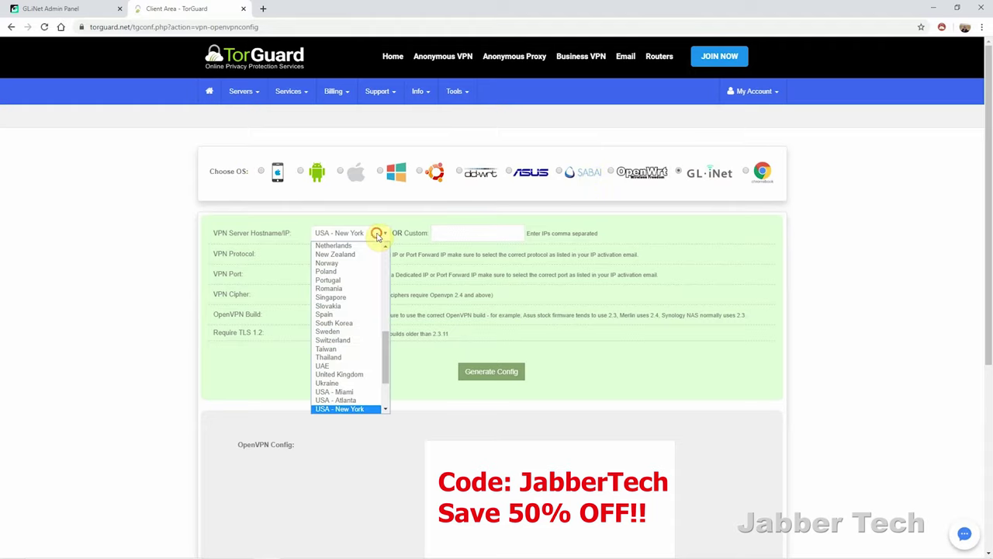
scroll(366, 369, "down", 2)
scroll(363, 377, "up", 15)
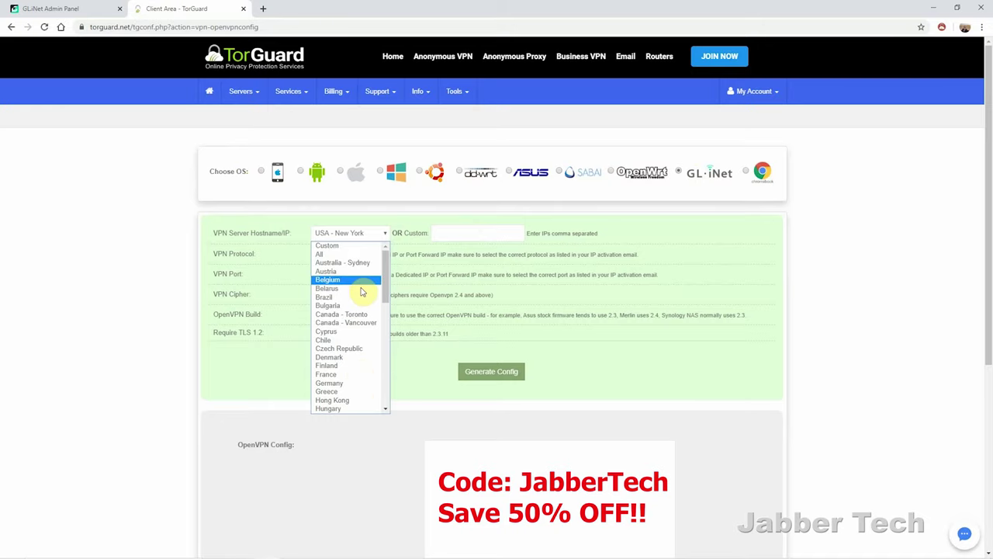
left_click(361, 323)
- Switch the platform to iOS and back to GL.iNet, leaving the server at USA - New York
left_click(275, 179)
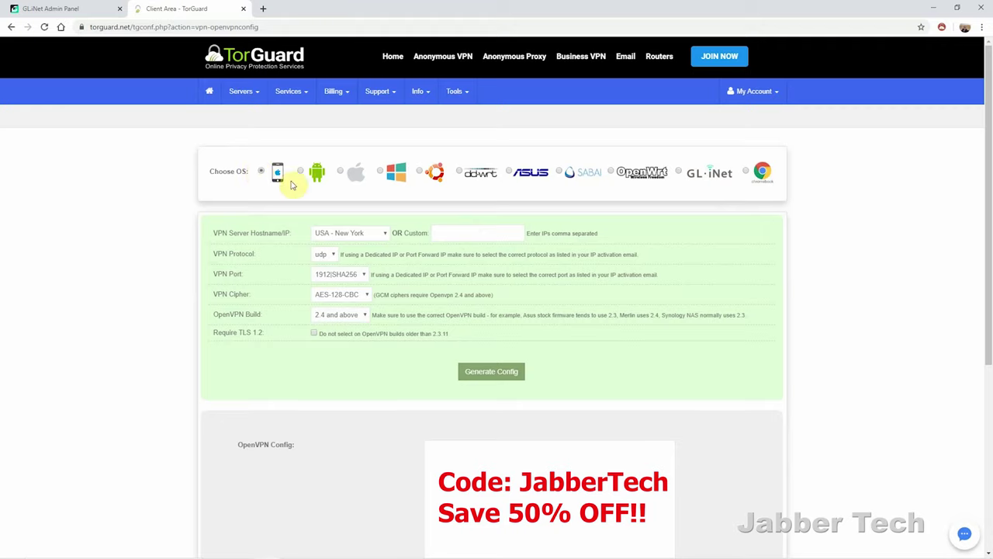
left_click(683, 175)
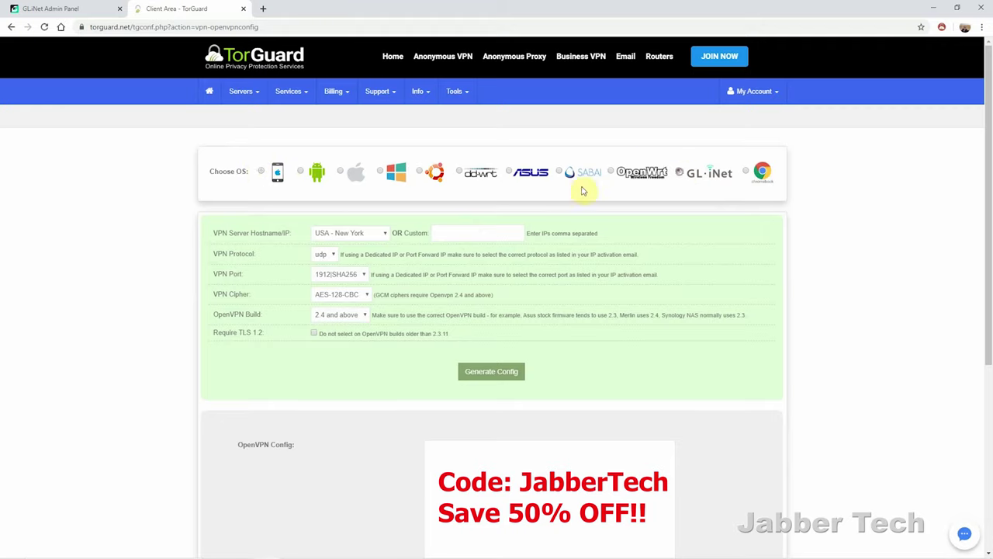
left_click(381, 234)
scroll(366, 311, "down", 3)
left_click(365, 388)
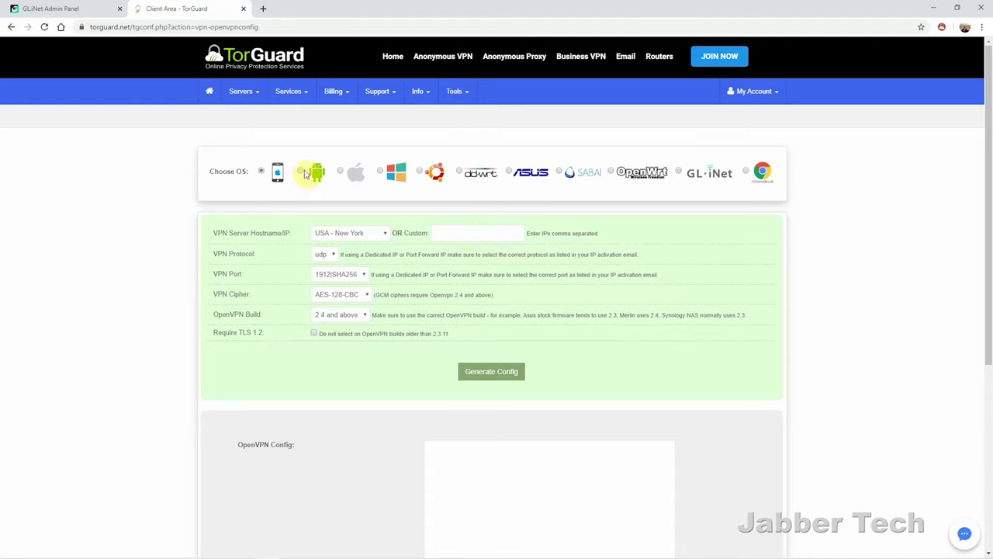
- Choose GL.iNet with the Canada - Vancouver server, then generate and download 35.ovpn
left_click(262, 170)
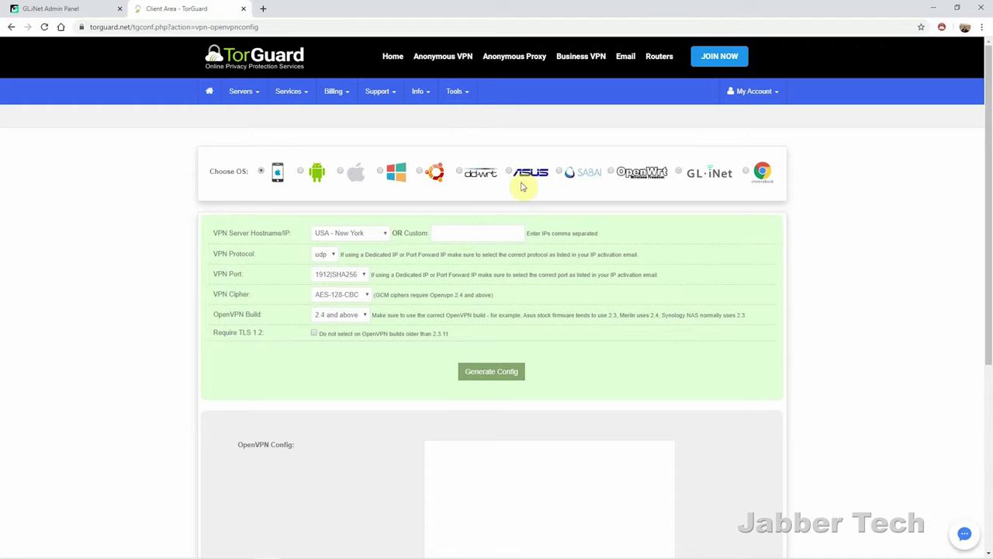
left_click(680, 172)
left_click(380, 236)
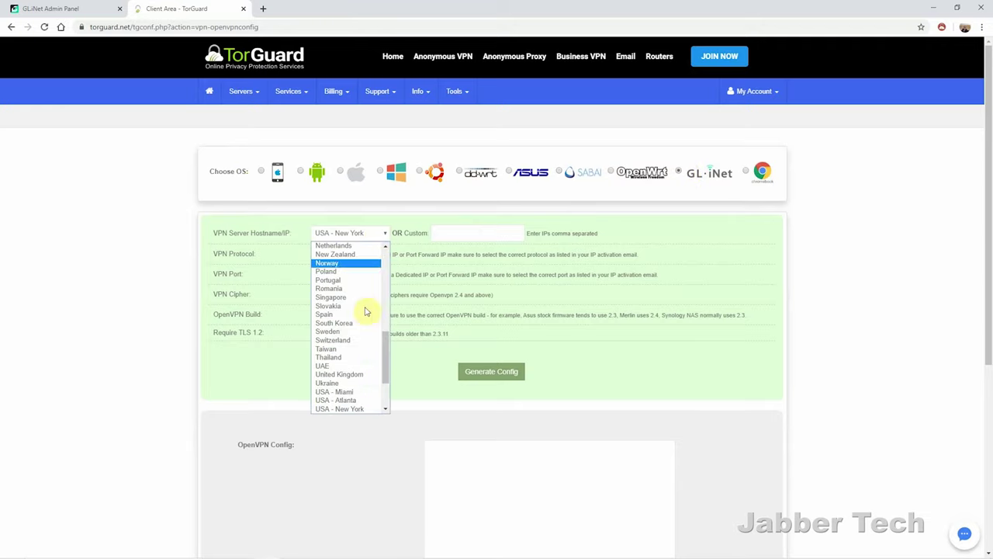
scroll(361, 372, "down", 3)
scroll(359, 377, "up", 10)
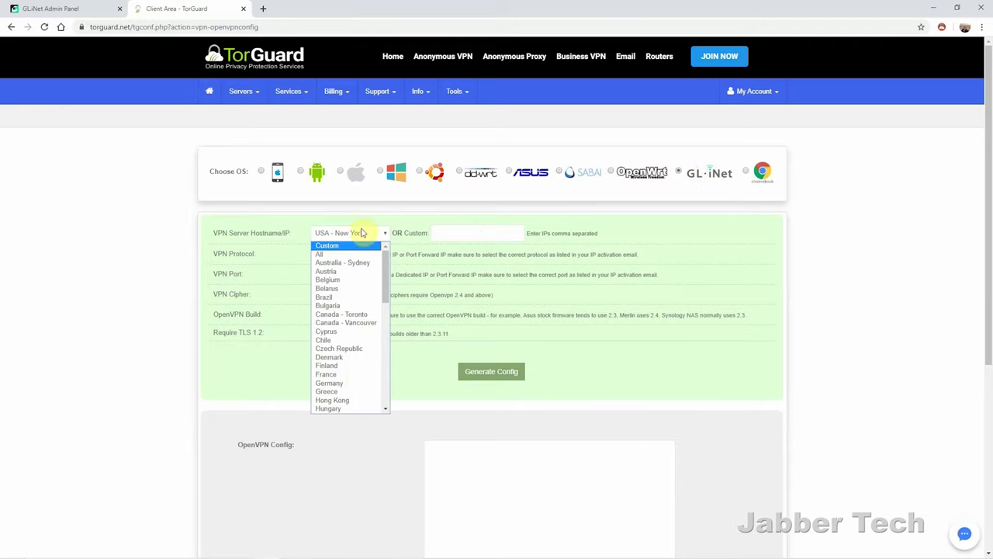
left_click(355, 322)
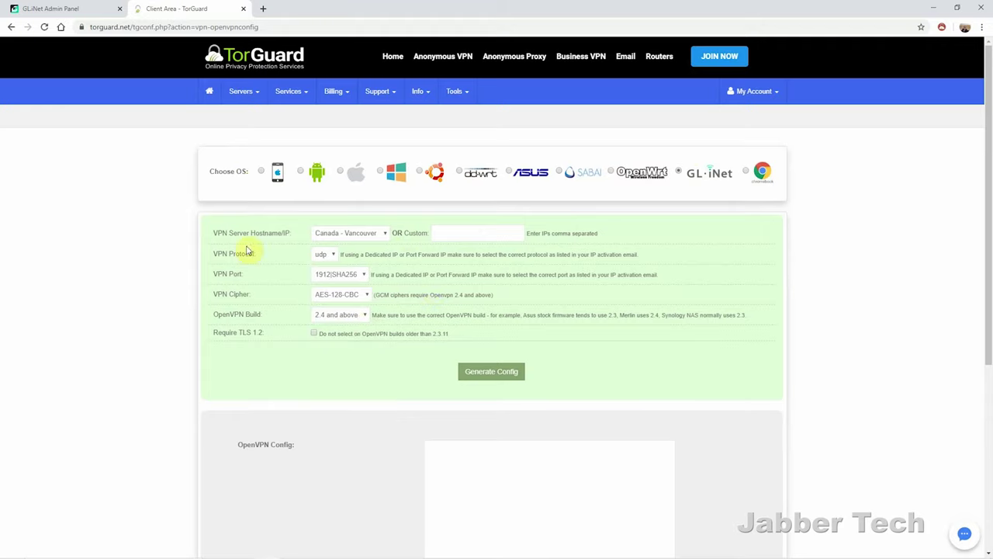
left_click(510, 378)
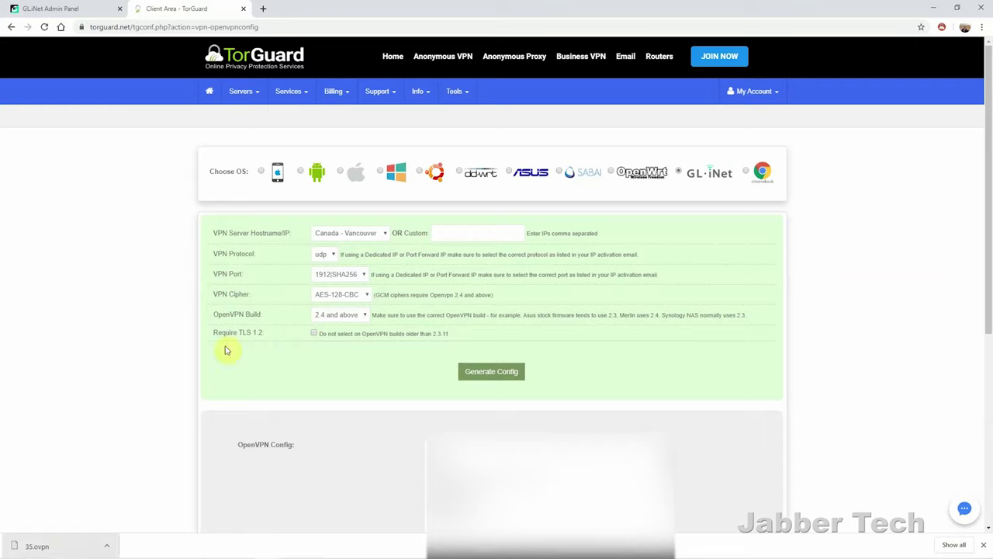
- Upload 35.ovpn as a new OpenVPN config described 'Canada' with the TorGuard login, then expand its details
left_click(73, 8)
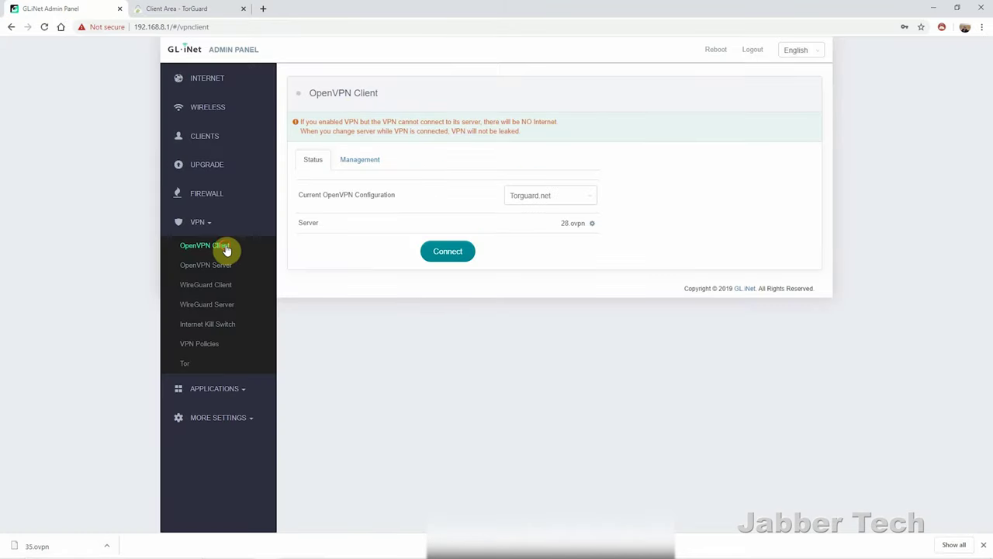
left_click(365, 162)
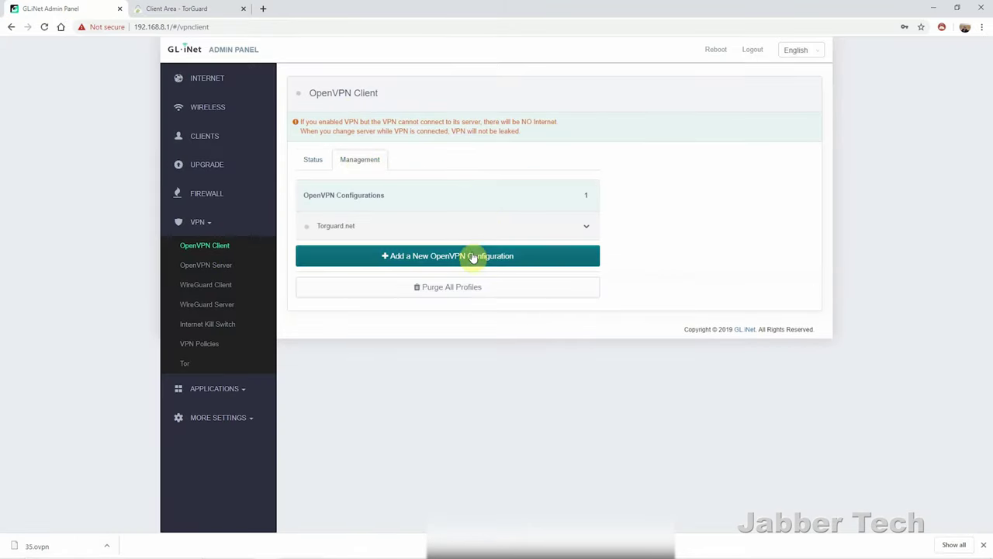
left_click(472, 257)
left_click(526, 298)
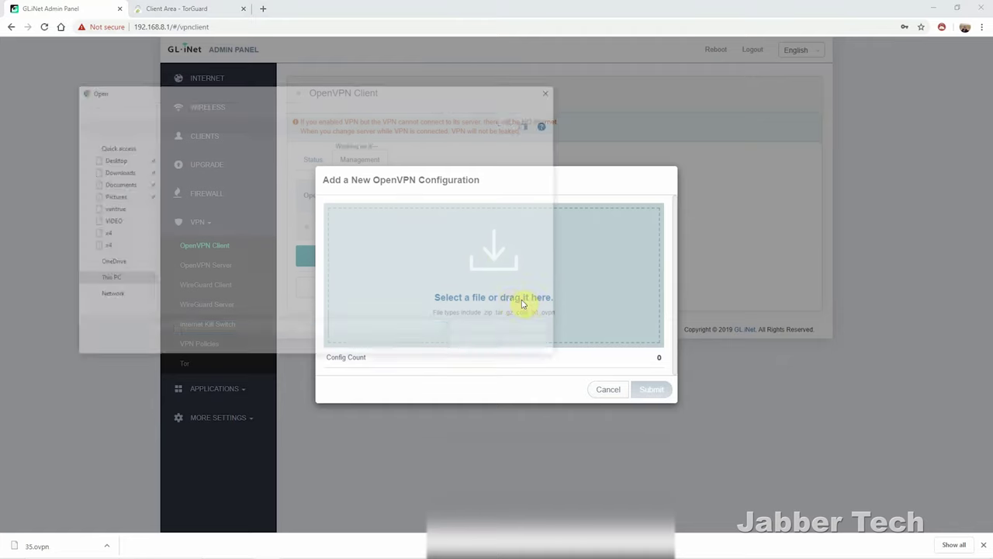
left_click(190, 178)
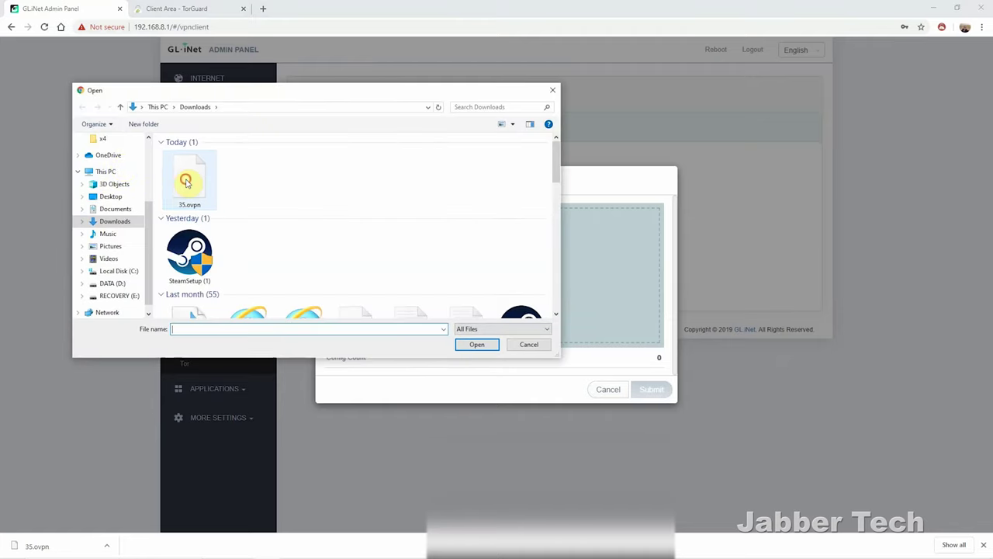
left_click(474, 346)
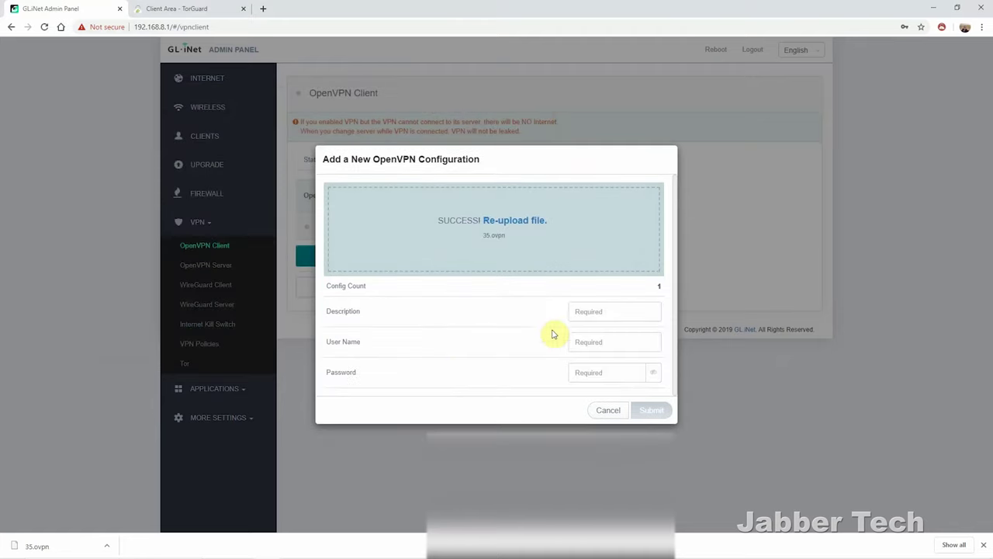
type("C")
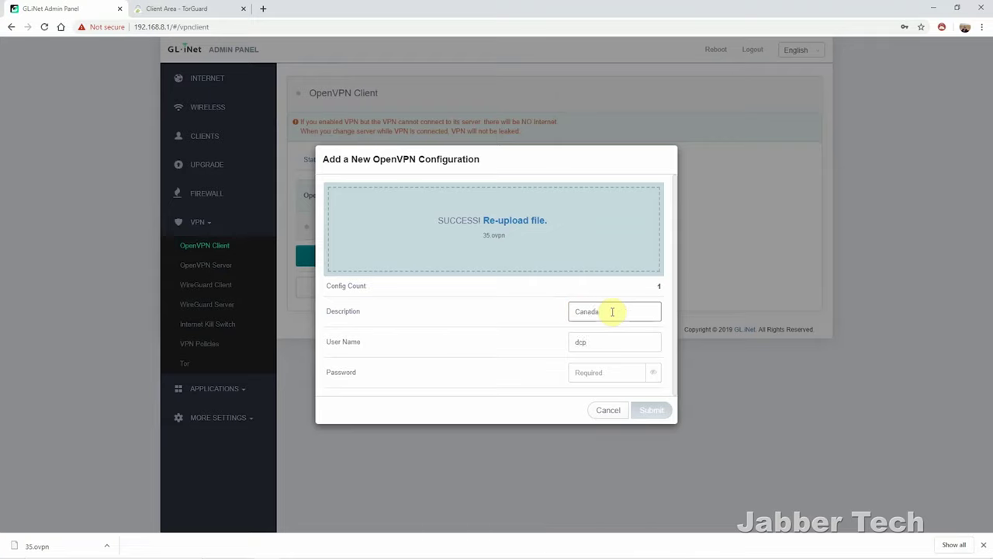
type("anada")
left_click(652, 410)
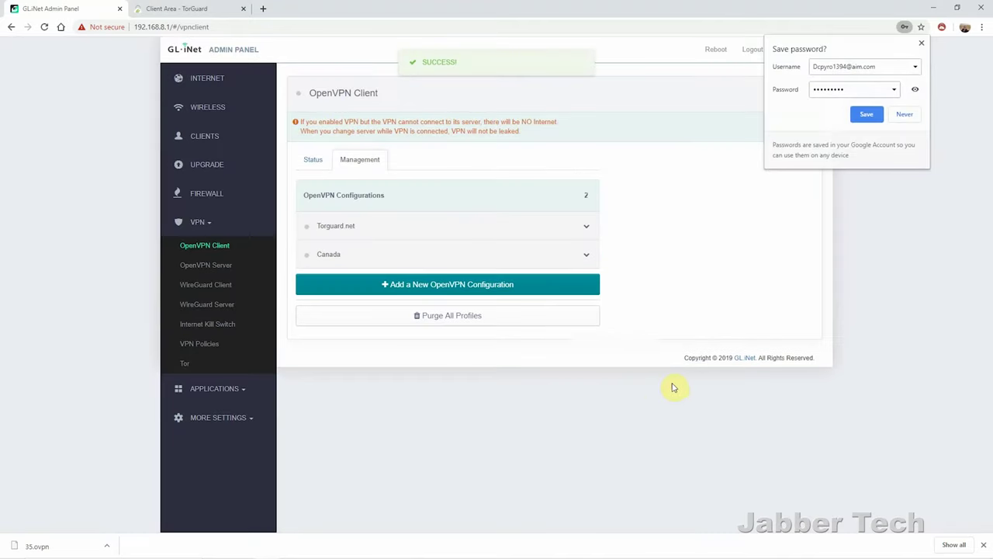
left_click(578, 259)
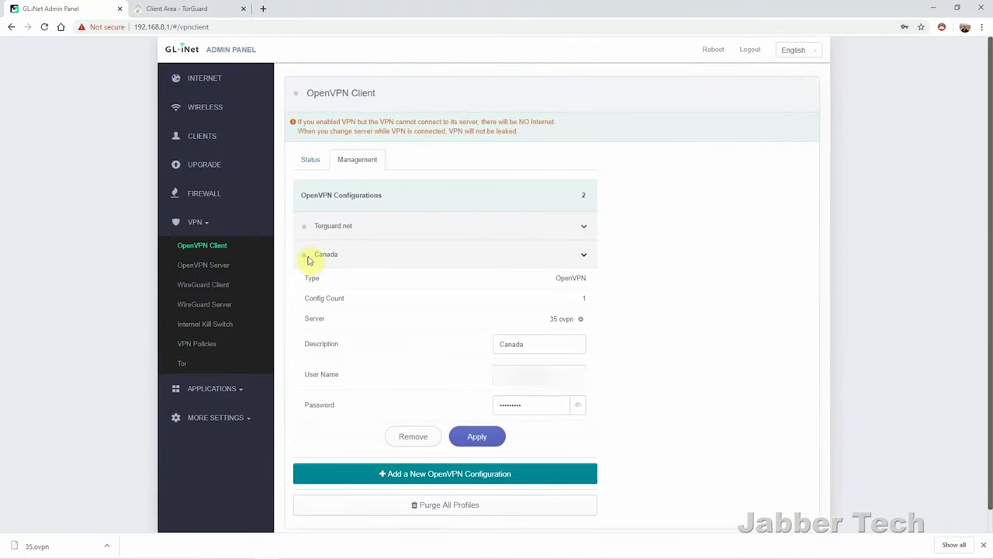
- Select the Canada configuration for the VPN client
left_click(304, 254)
left_click(313, 160)
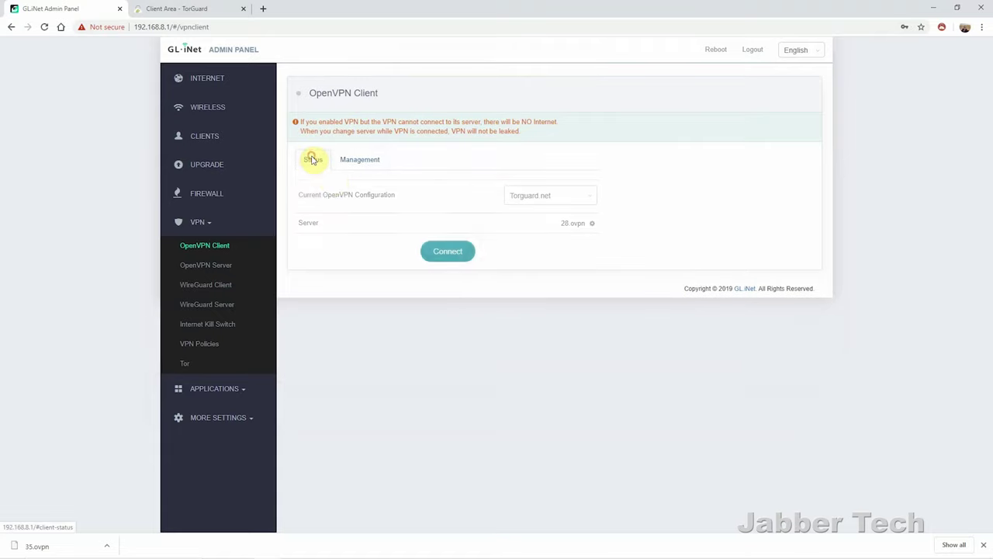
left_click(544, 199)
left_click(534, 237)
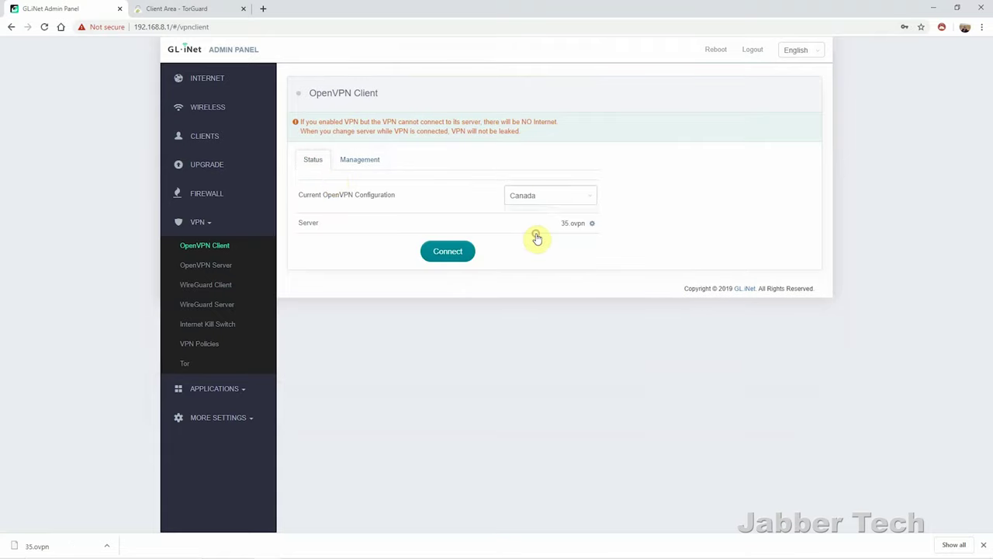
left_click(547, 199)
left_click(535, 233)
- Connect the VPN with Canada and confirm the IP lookup shows Vancouver, British Columbia
left_click(459, 251)
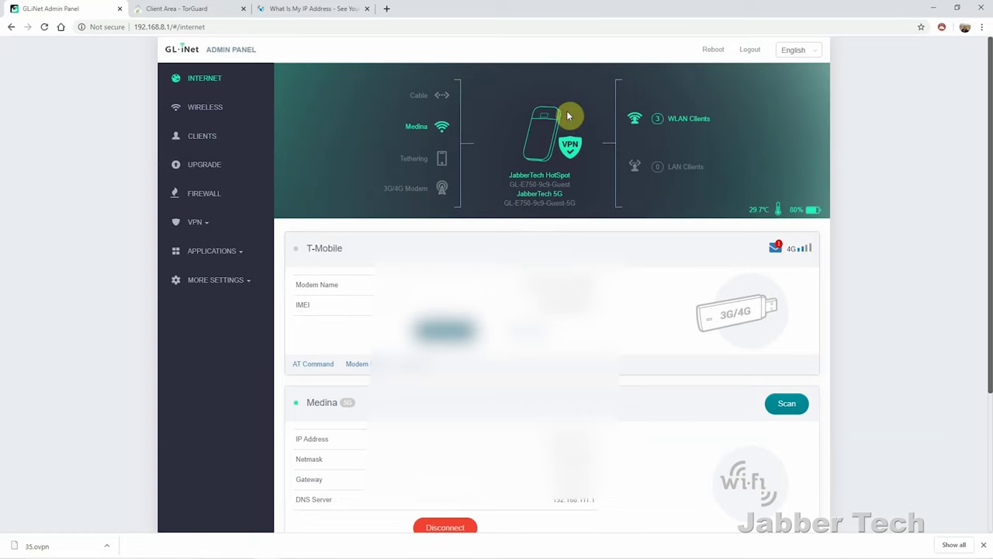
left_click(307, 9)
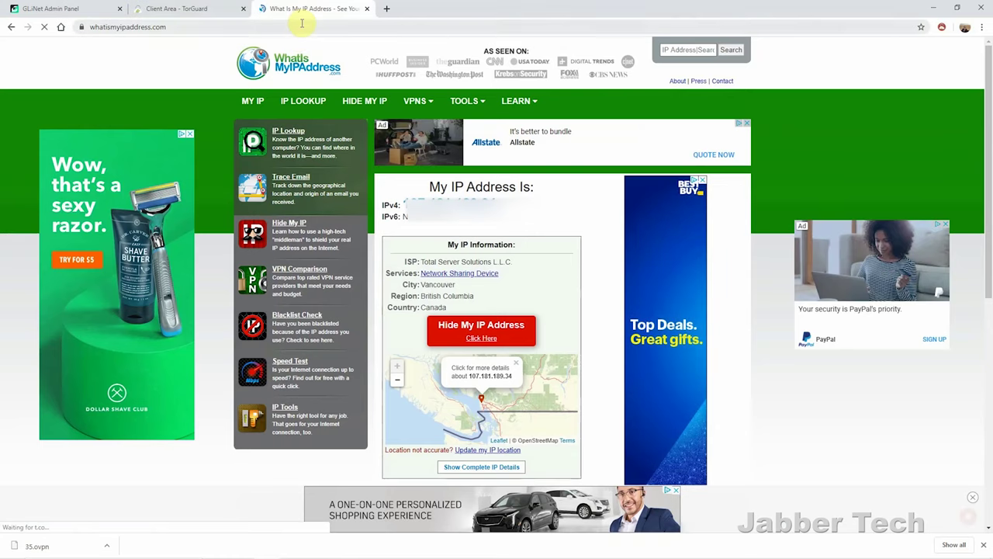
left_click_drag(460, 284, 411, 284)
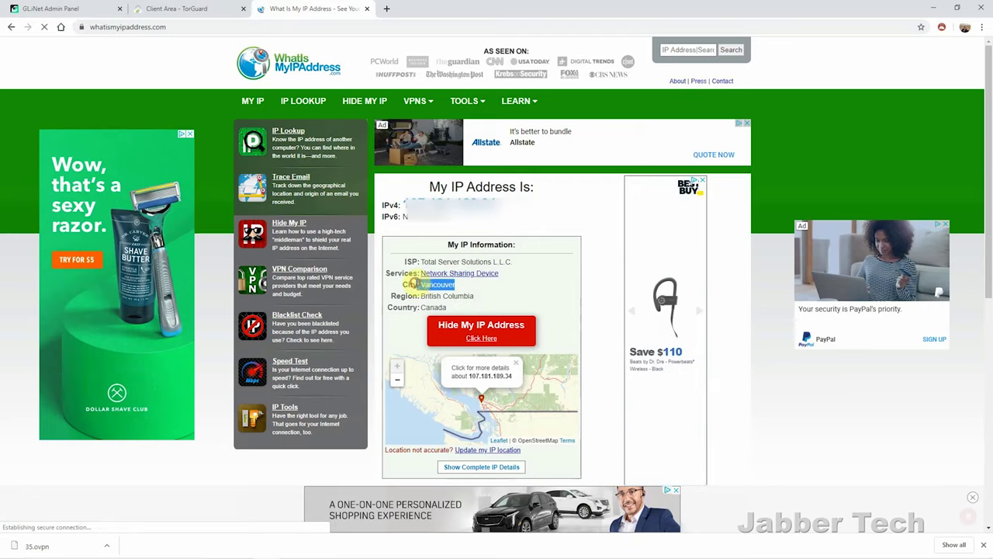
- Connect the WireGuard client to Torguard, then view the WireGuard Server page
left_click(51, 6)
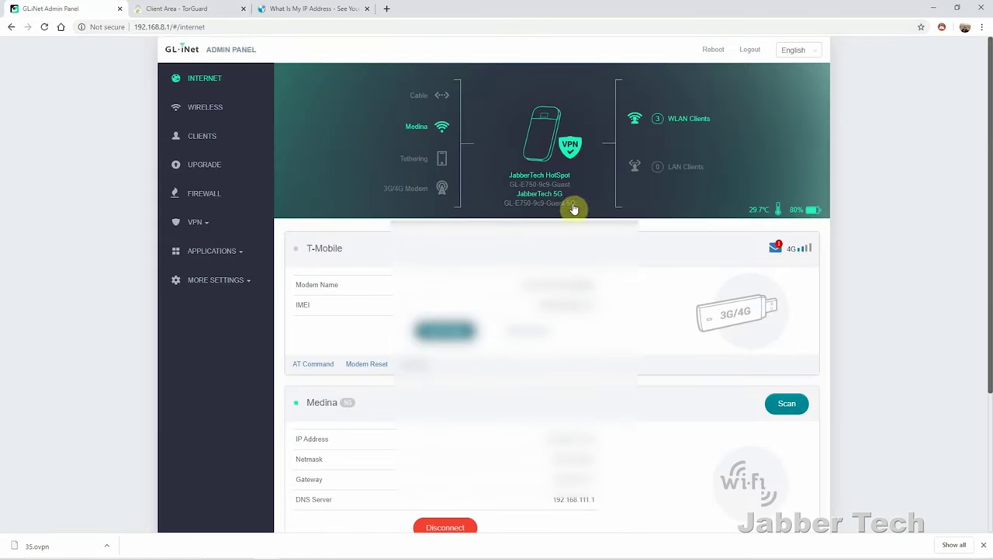
left_click(200, 222)
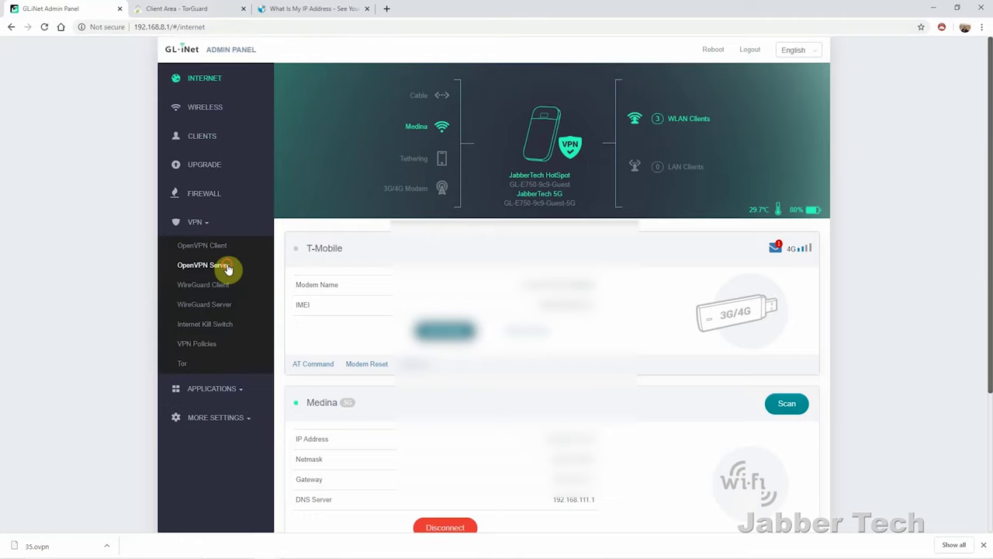
left_click(204, 264)
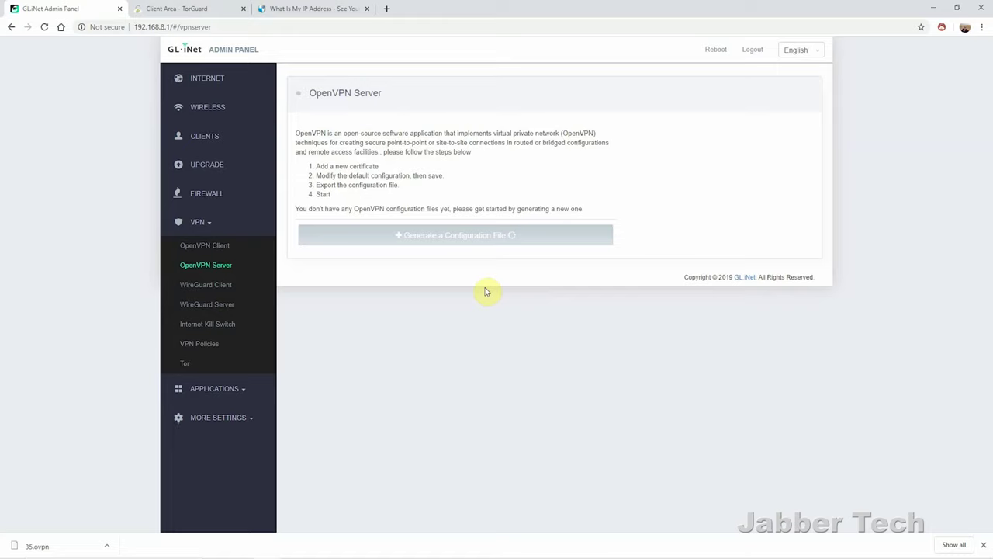
left_click(221, 287)
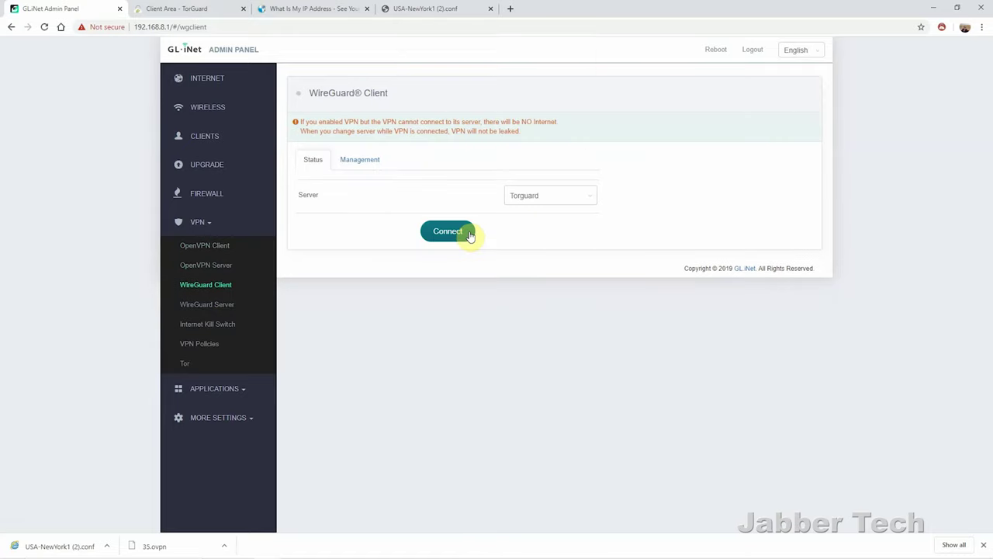
left_click(466, 232)
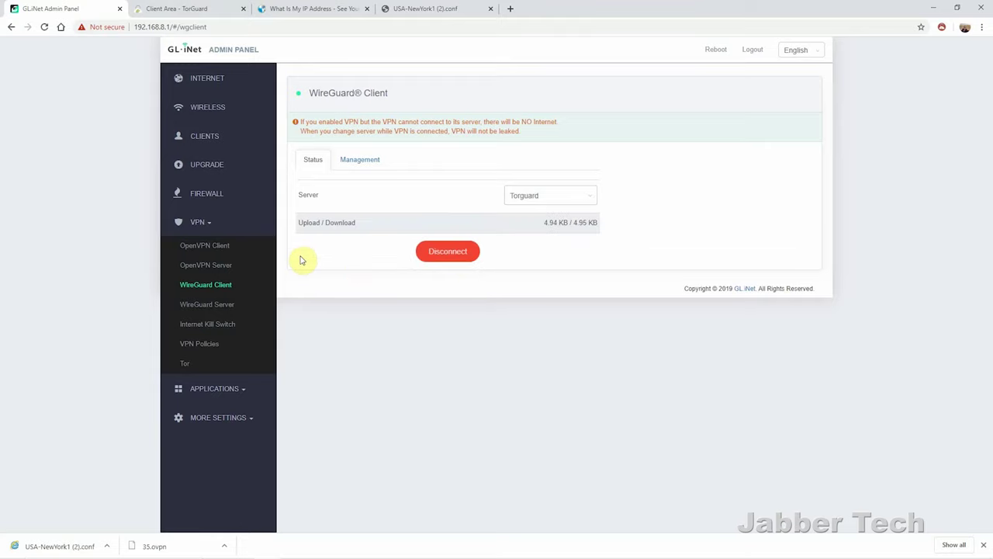
left_click(219, 305)
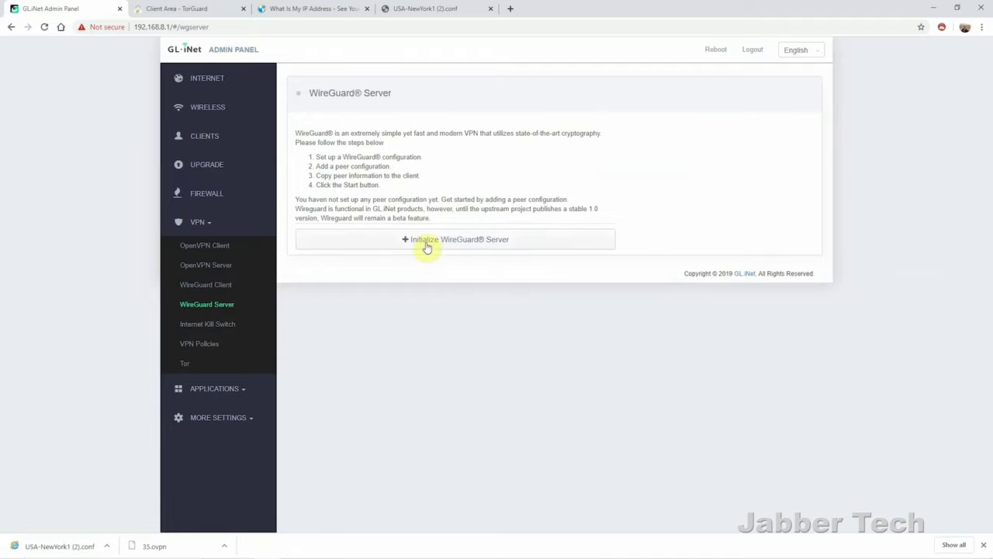
- Enable the Internet Kill Switch
left_click(209, 325)
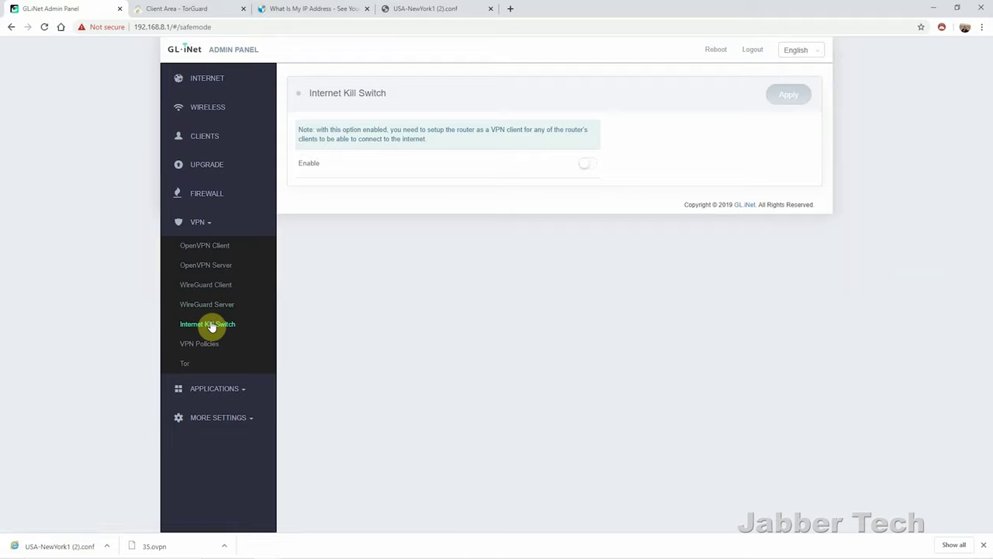
left_click(587, 172)
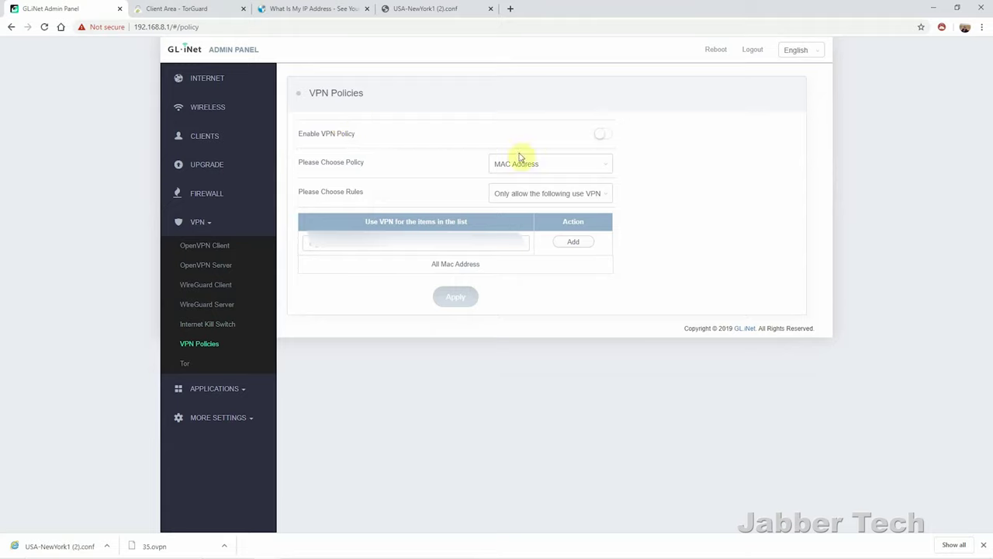
left_click(547, 193)
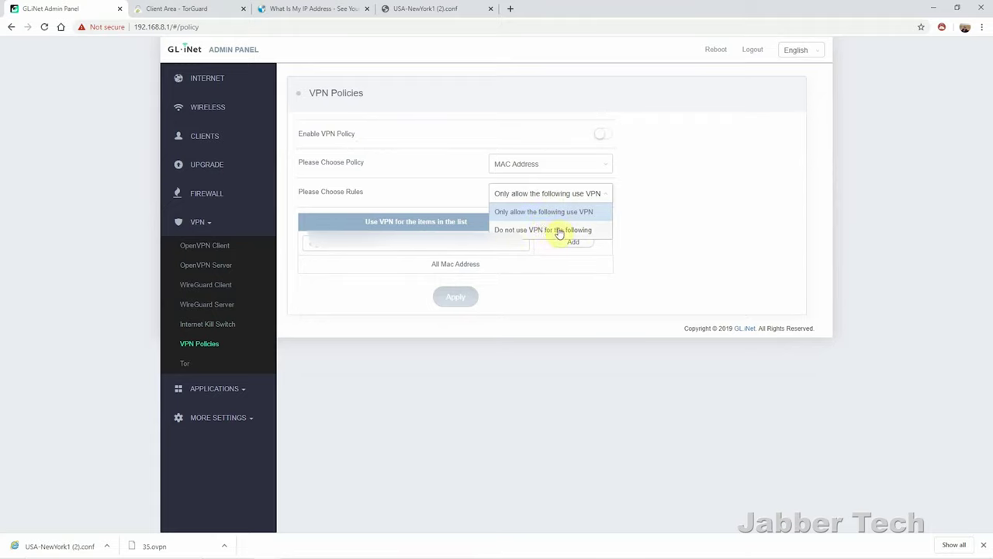
left_click(660, 226)
- Add a device's MAC address to VPN Policies under 'Do not use VPN for the following'
left_click(512, 248)
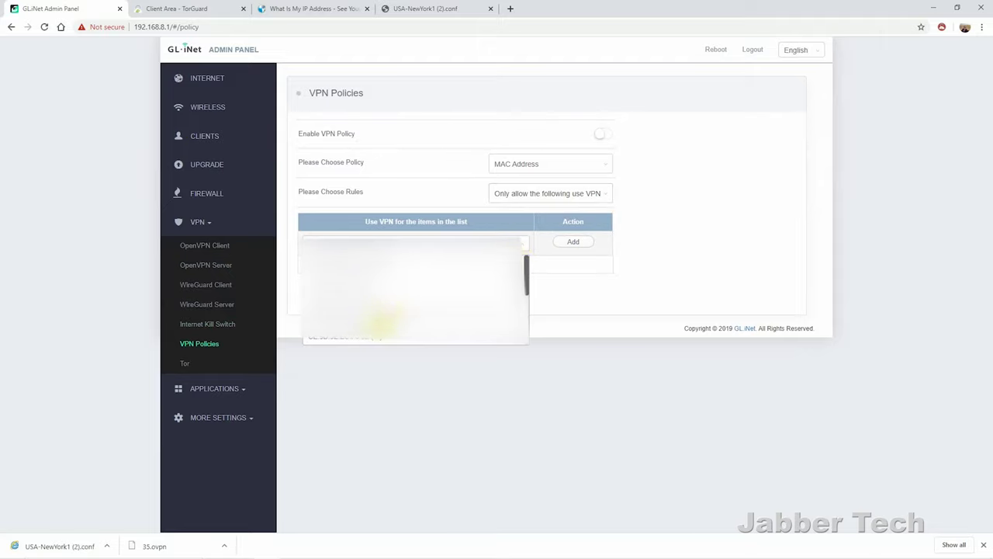
left_click(380, 318)
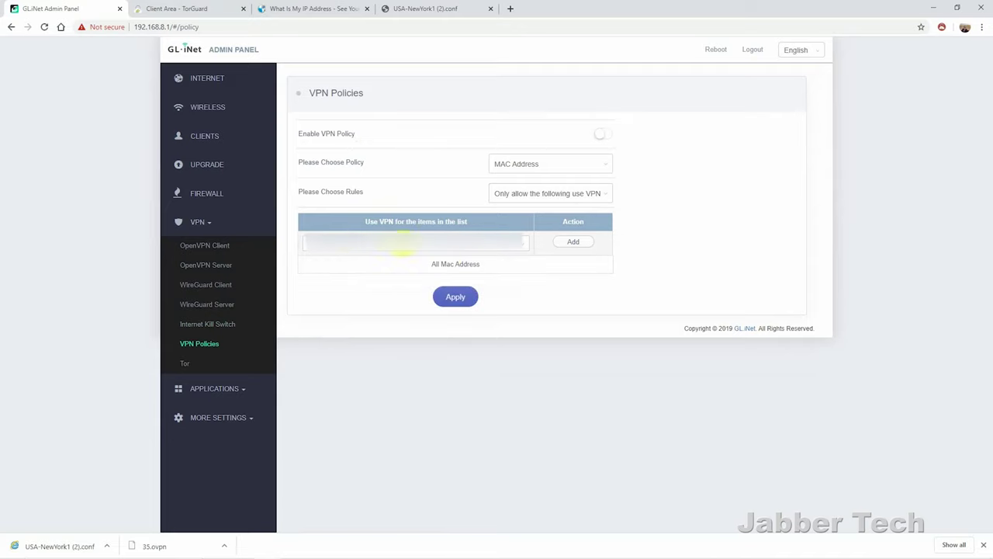
left_click(560, 194)
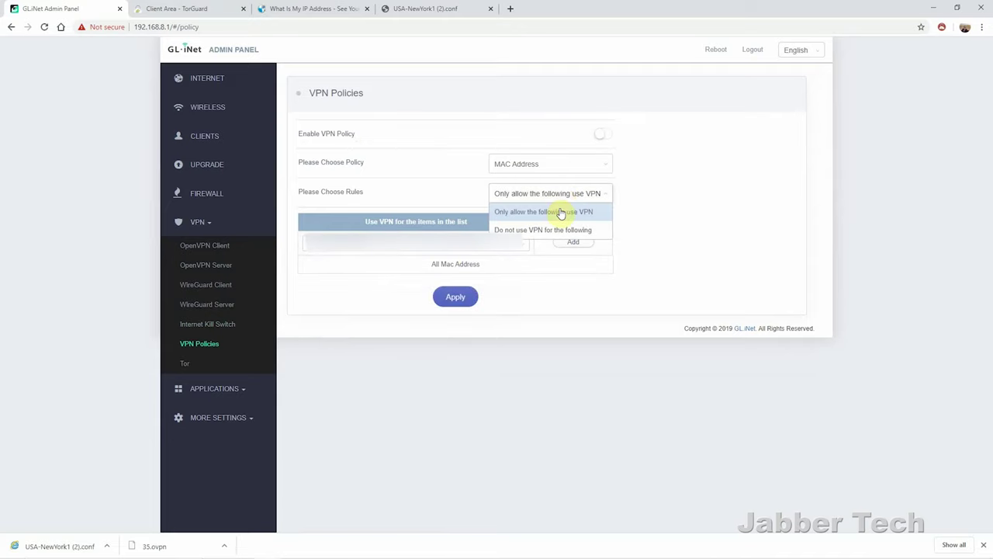
left_click(562, 230)
left_click(576, 247)
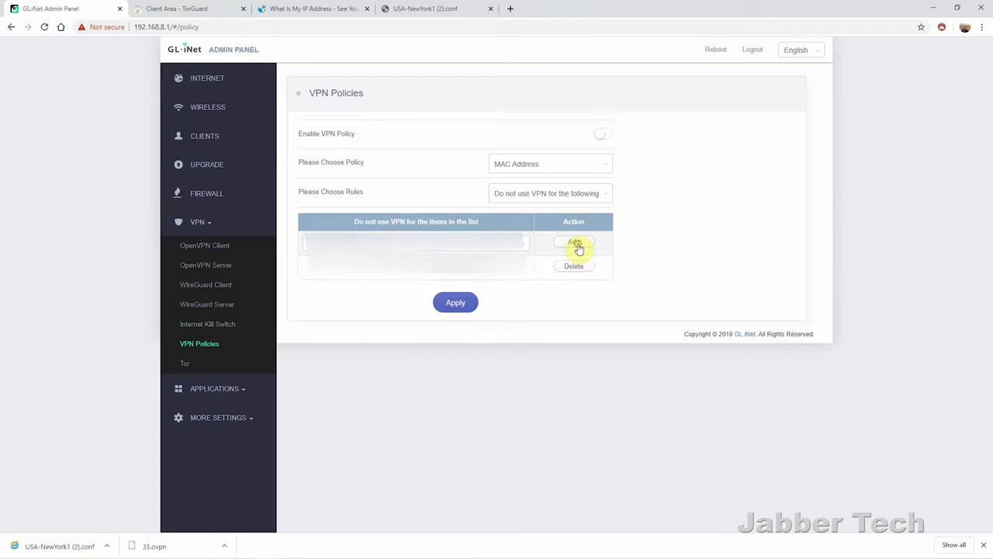
left_click(187, 364)
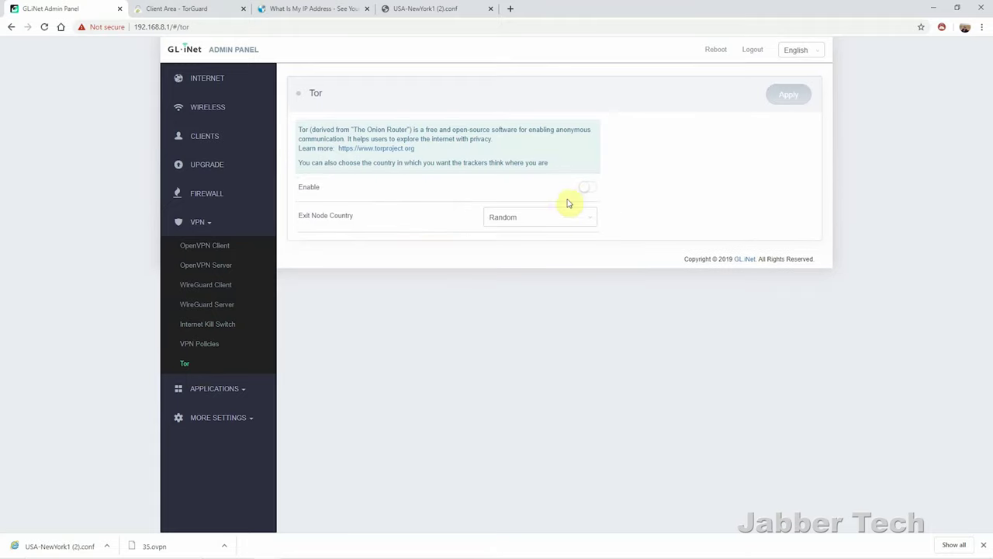
- Check Tor's exit node country list, leaving it on Random
left_click(579, 224)
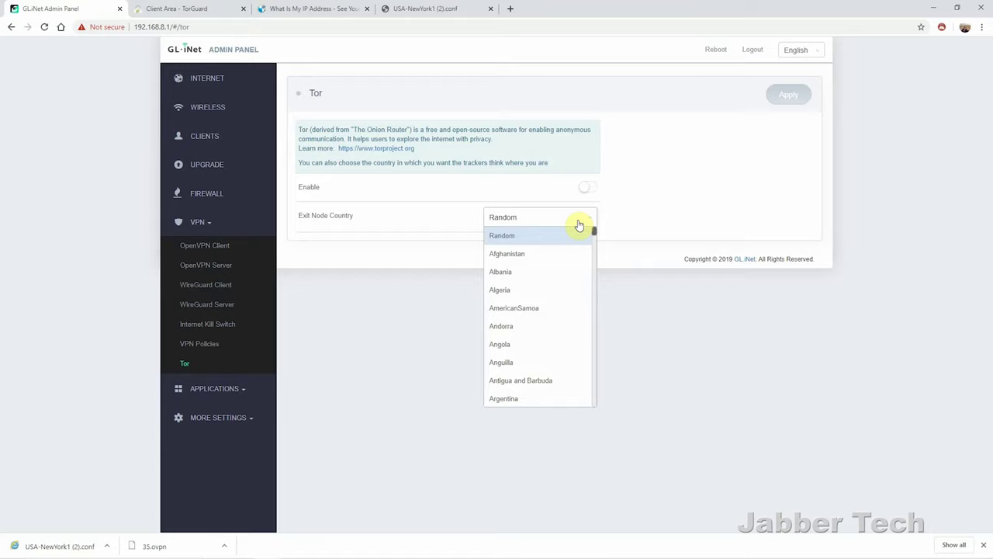
left_click(796, 303)
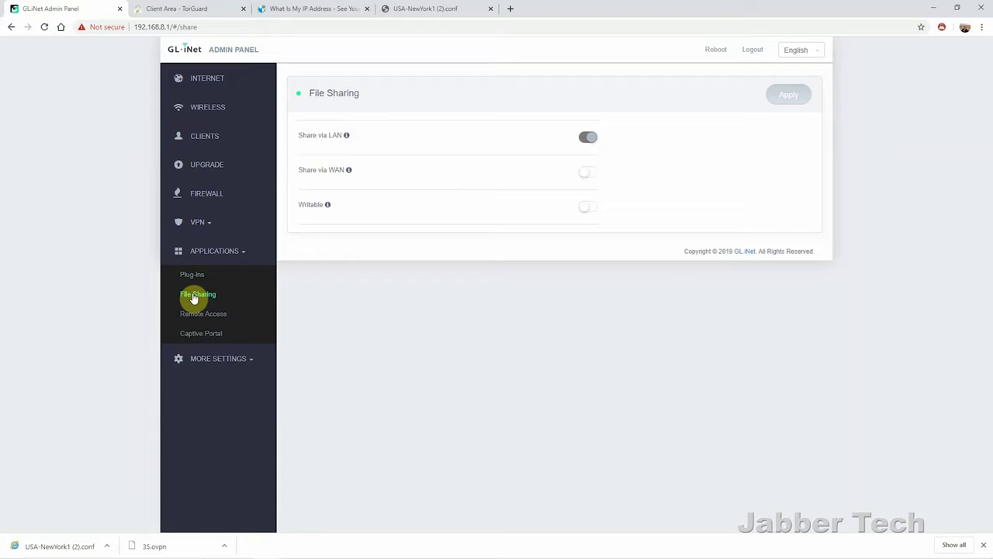
left_click(194, 296)
- Turn on Writable and Share via WAN in File Sharing and apply
mouse_move(349, 137)
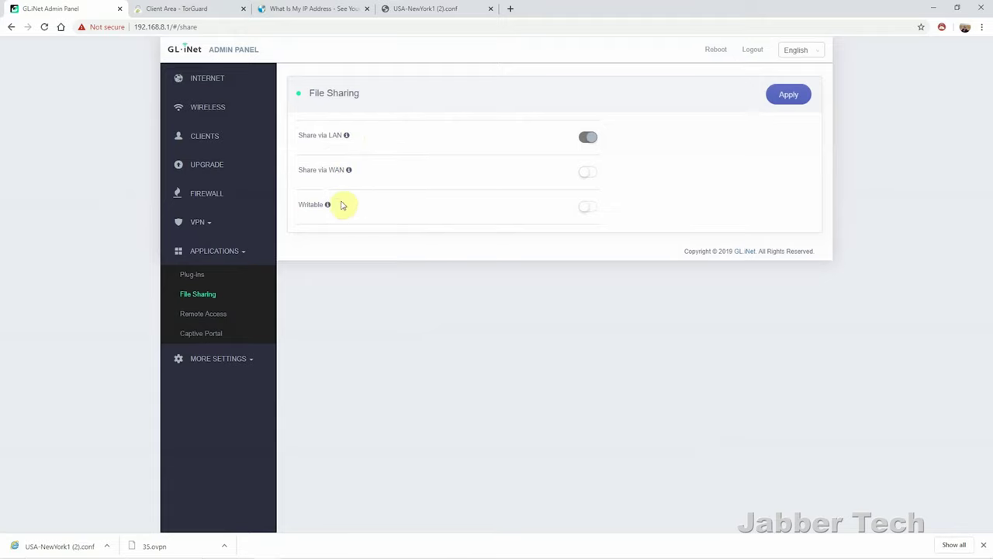
mouse_move(327, 207)
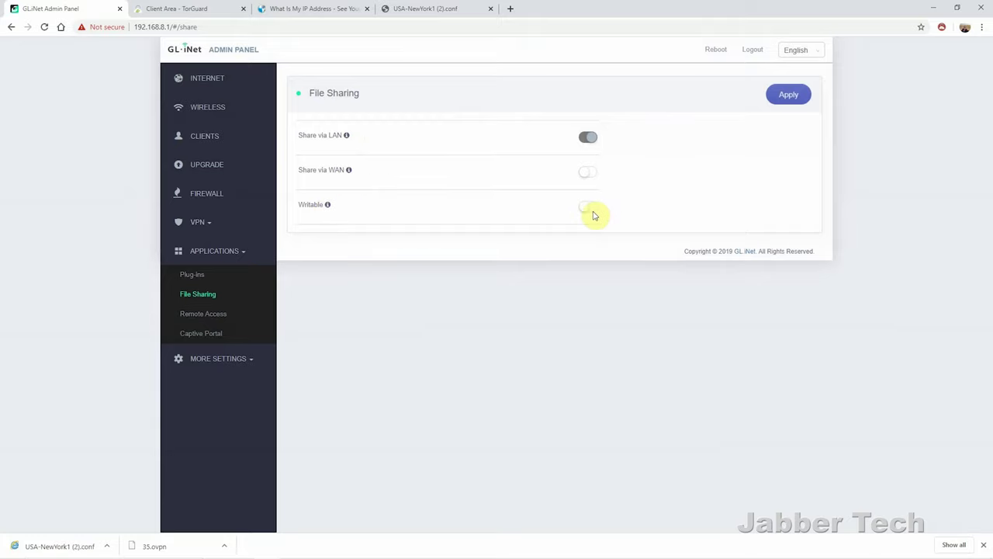
left_click(592, 208)
left_click(572, 332)
left_click(588, 174)
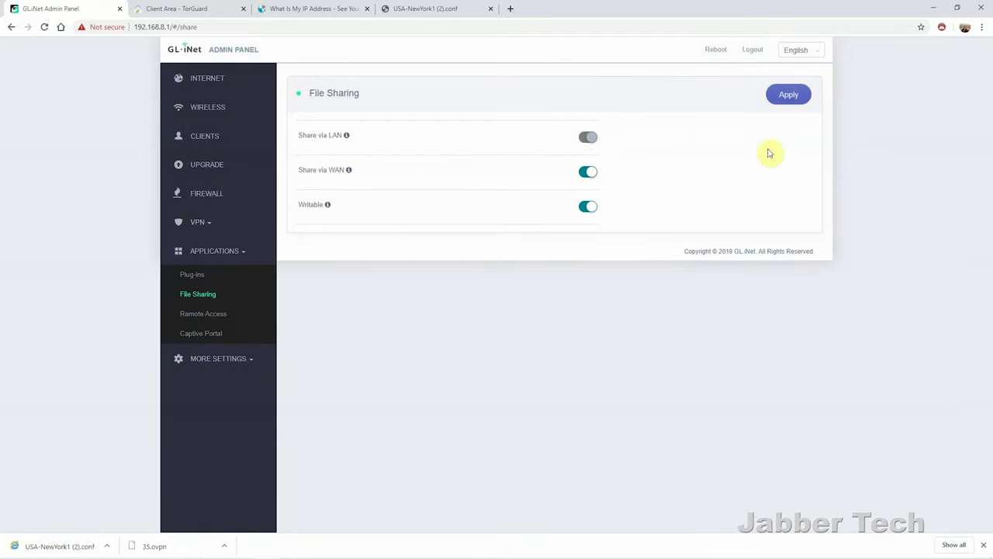
left_click(787, 95)
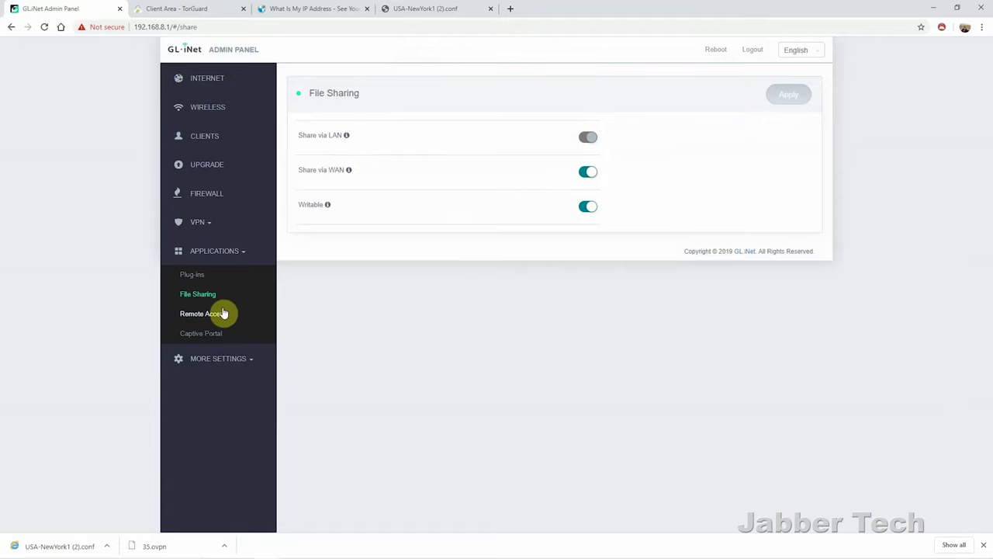
- Enable the captive portal, then review the LAN IP page's Static IP Address Binding list
left_click(222, 315)
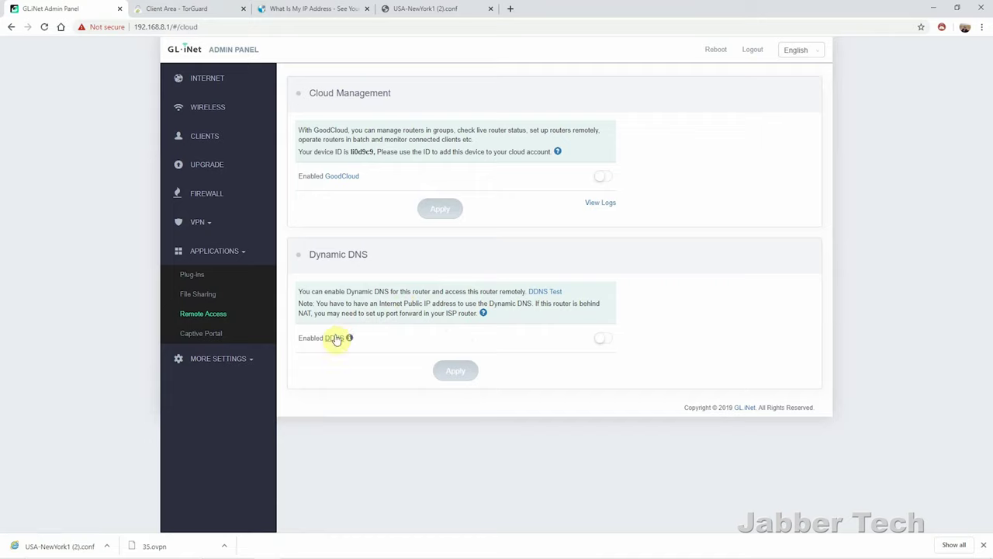
left_click(201, 335)
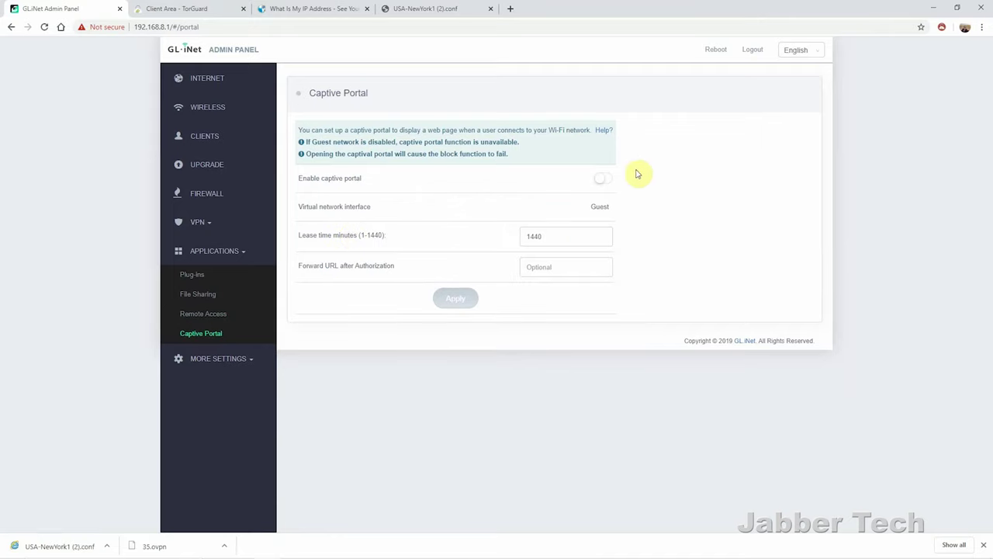
left_click(603, 182)
left_click(558, 239)
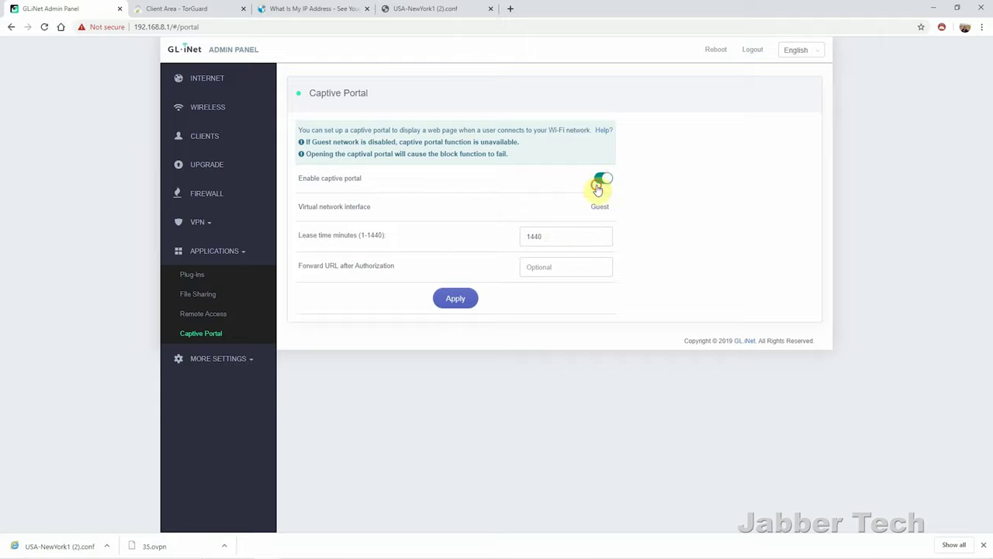
left_click(220, 358)
left_click_drag(305, 332, 426, 339)
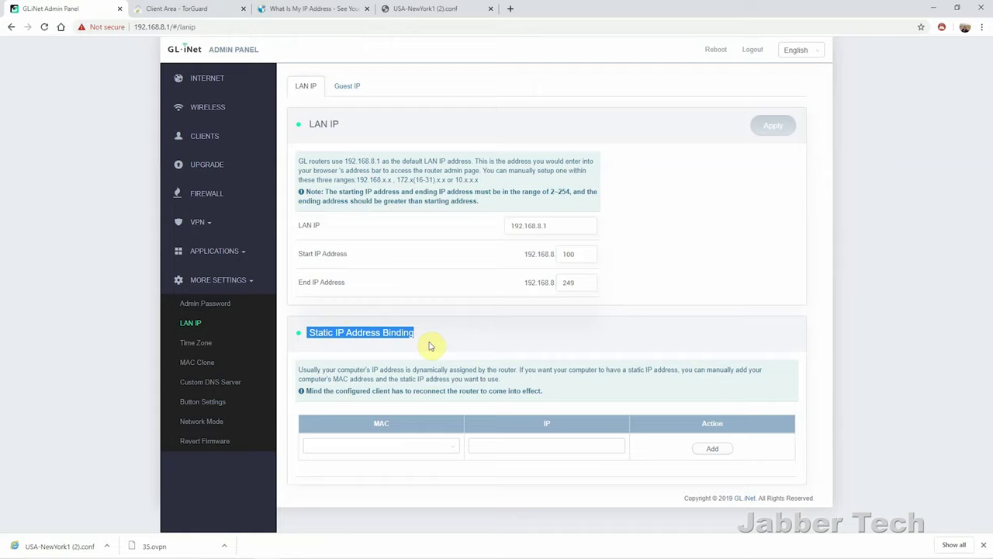
- Open MAC Clone under More Settings
left_click(197, 362)
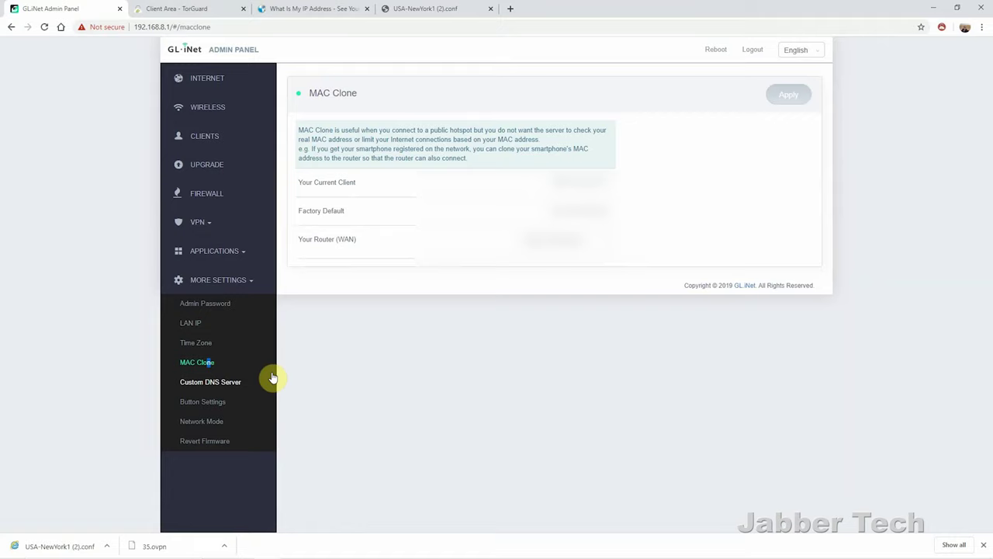
- Review Custom DNS Server and Button Settings, keeping the switch on WireGuard Client Toggle
left_click(271, 379)
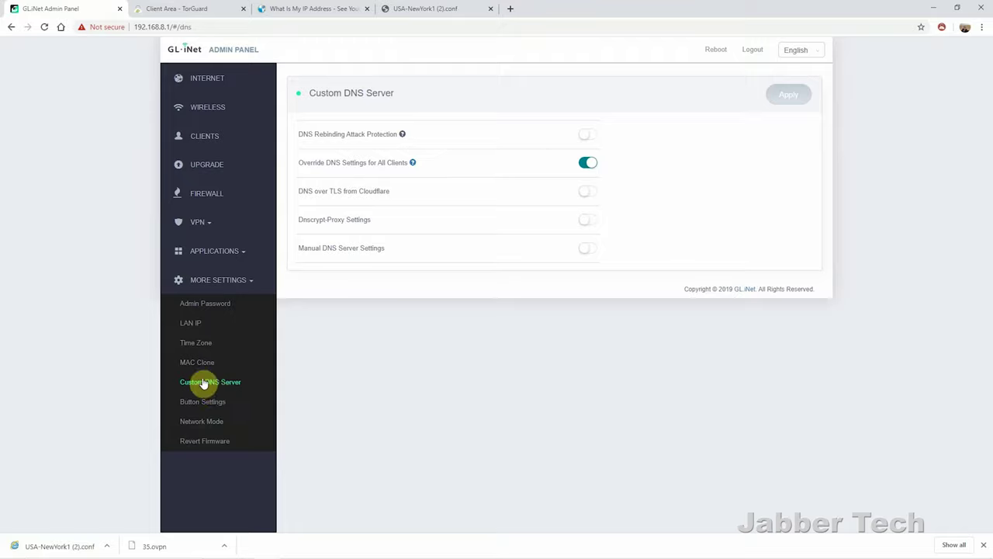
left_click(250, 399)
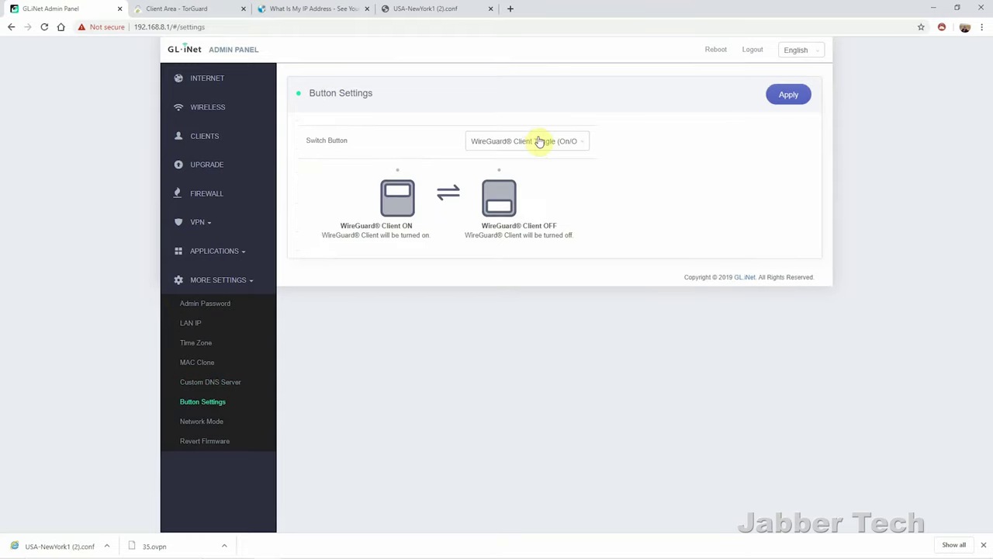
left_click(539, 140)
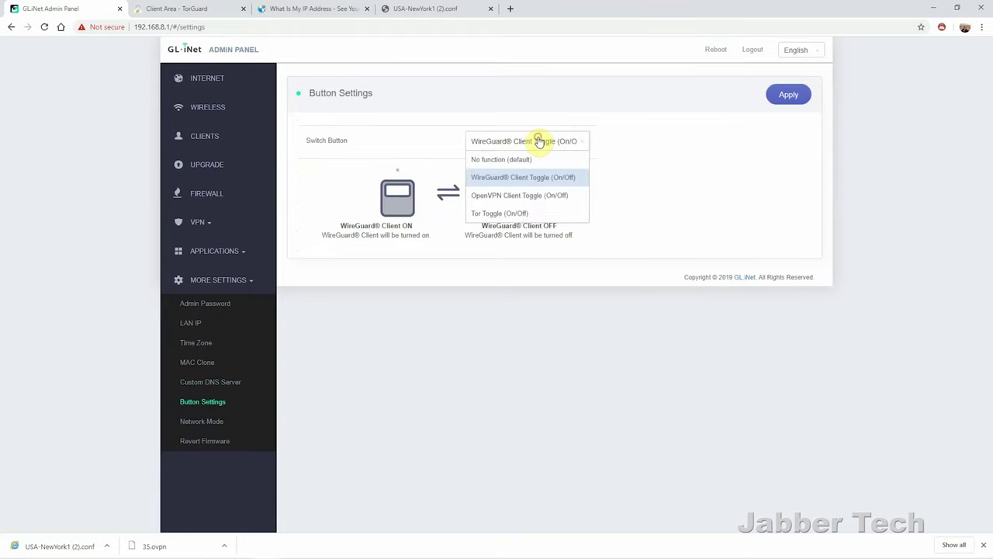
left_click(641, 149)
left_click(503, 185)
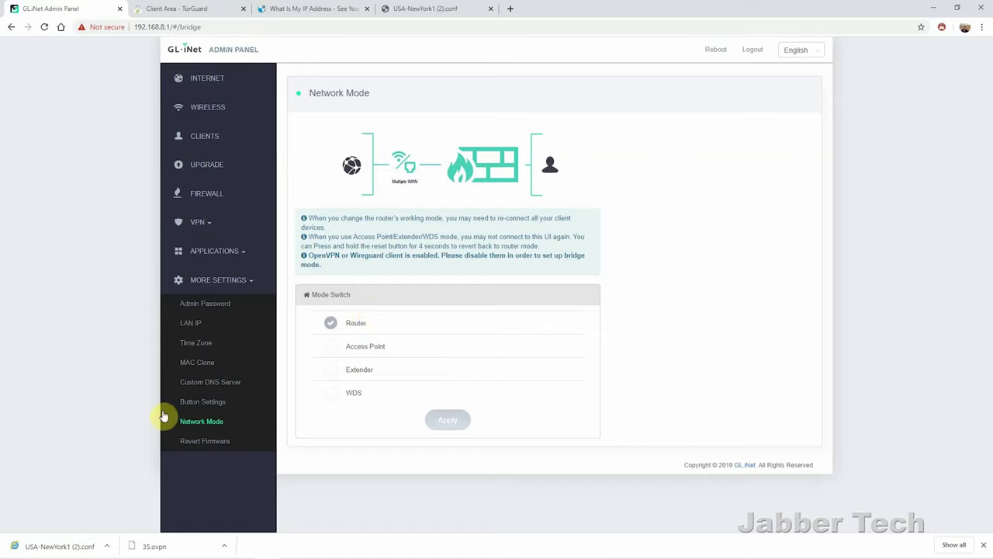
left_click(197, 429)
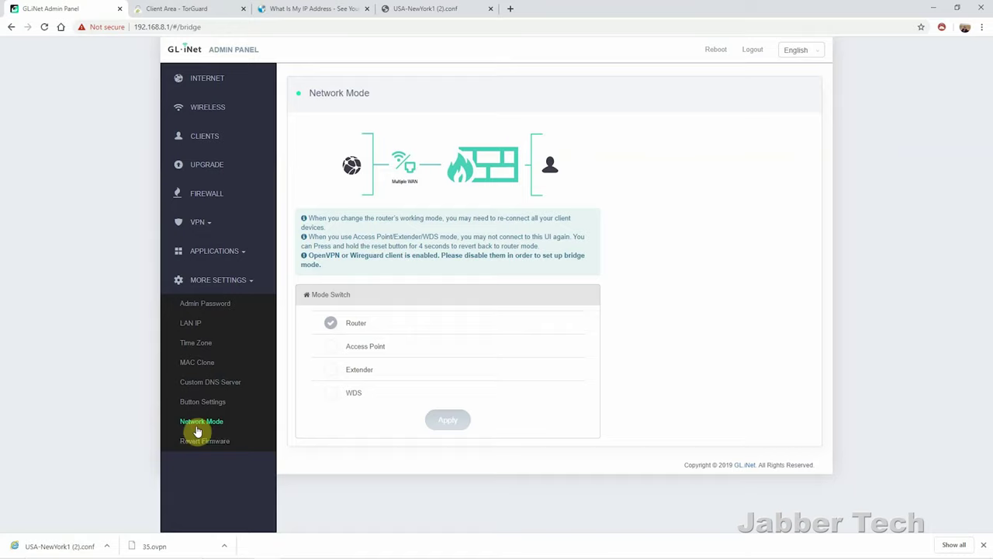